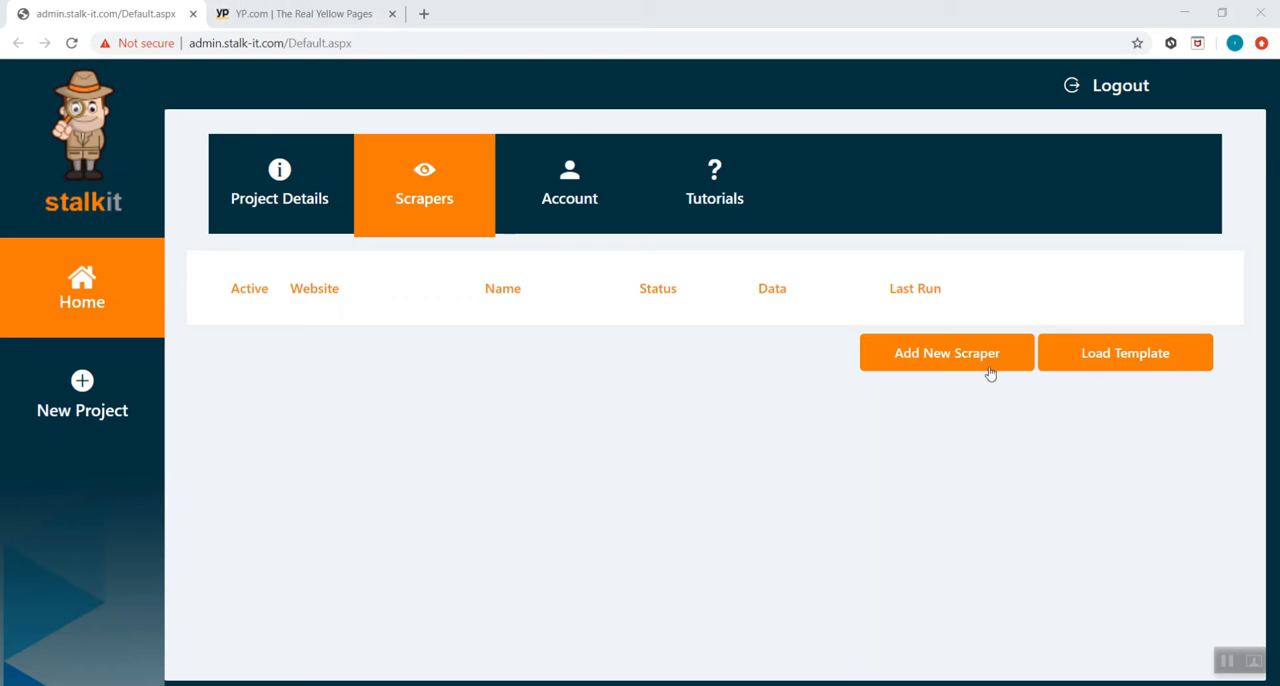
Add a new scraper with the display name "yellowpages" and open its tracker builder
left_click(911, 373)
left_click(857, 371)
type("yello")
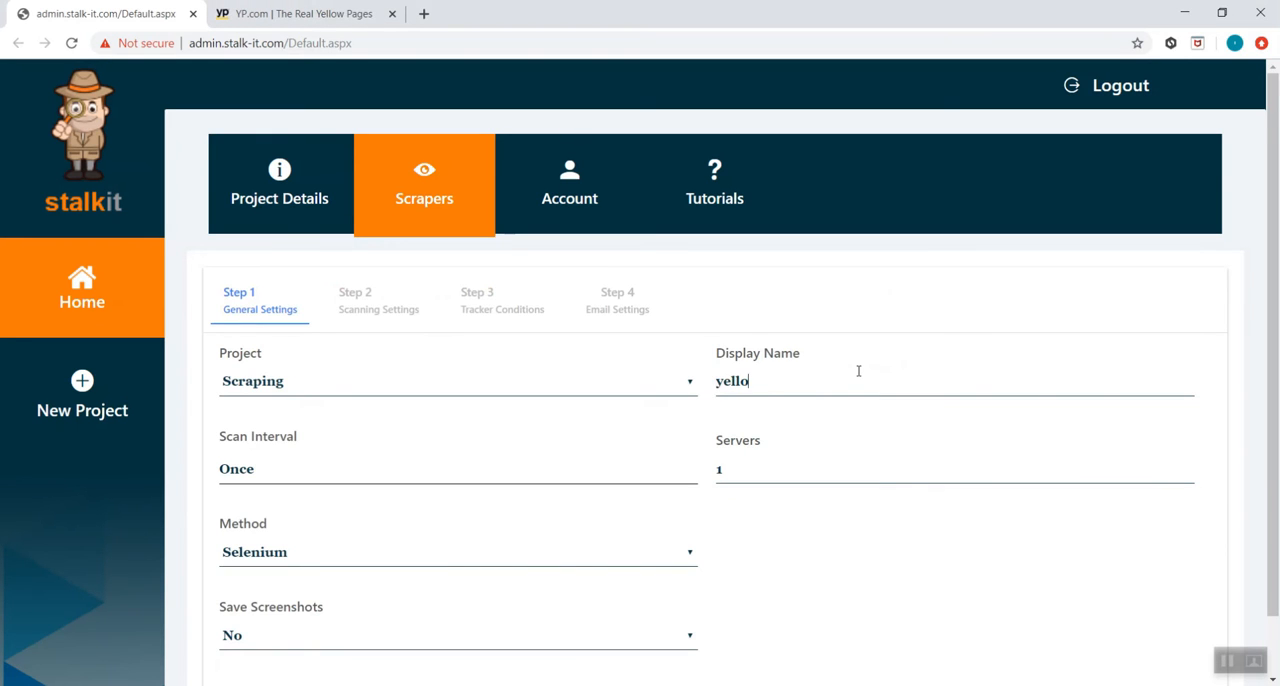
type("wpages")
scroll(1031, 635, "down", 1)
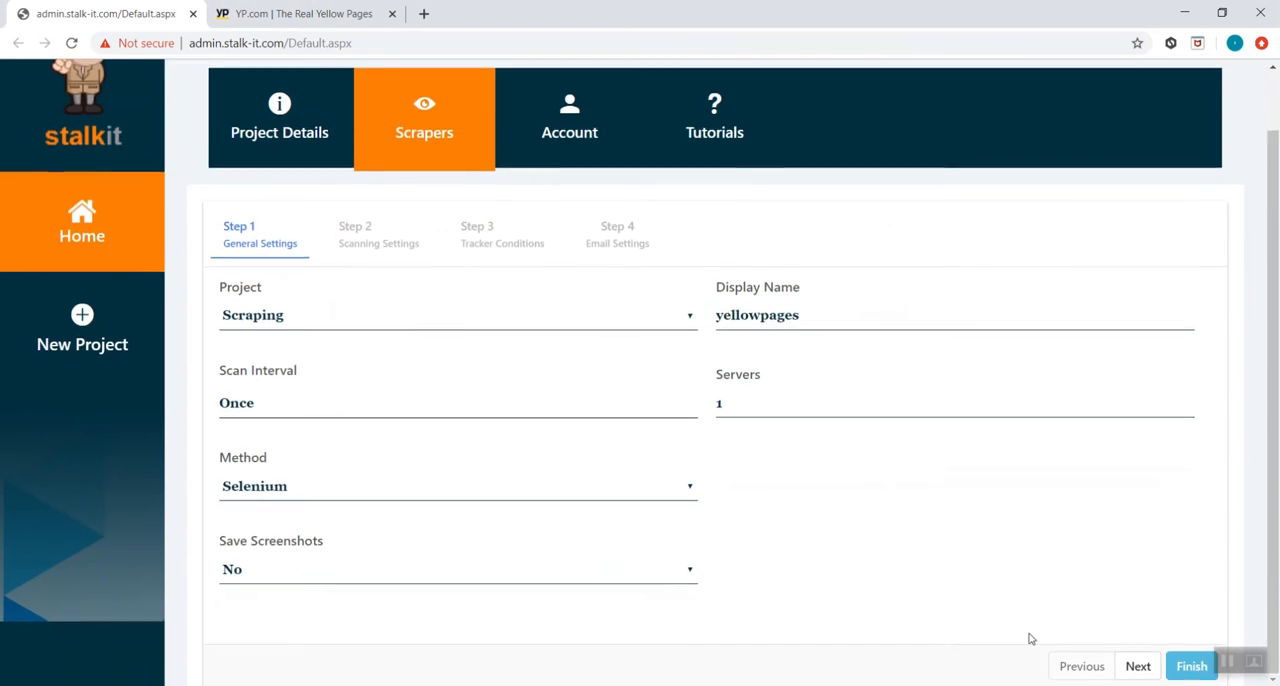
left_click(1137, 665)
left_click(680, 358)
Copy the Yellow Pages home page address into a URL action's Open page value and preview the page
left_click(473, 18)
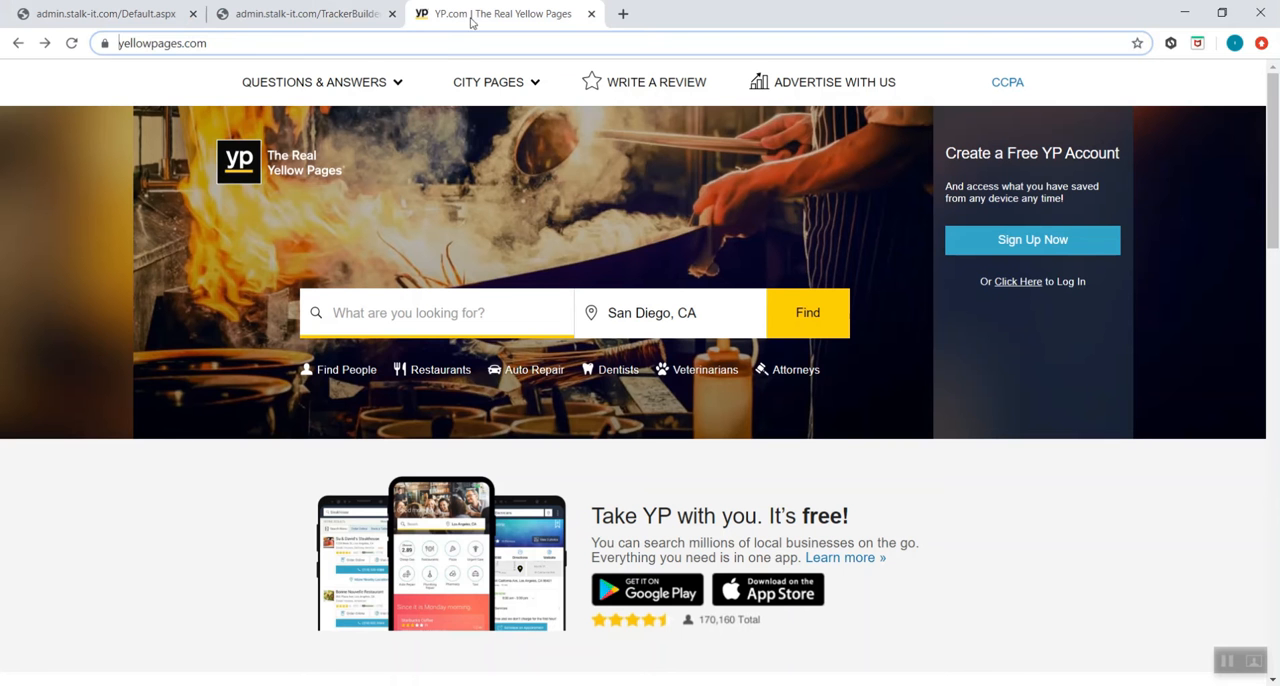
left_click(200, 43)
key("ctrl+c")
left_click(333, 20)
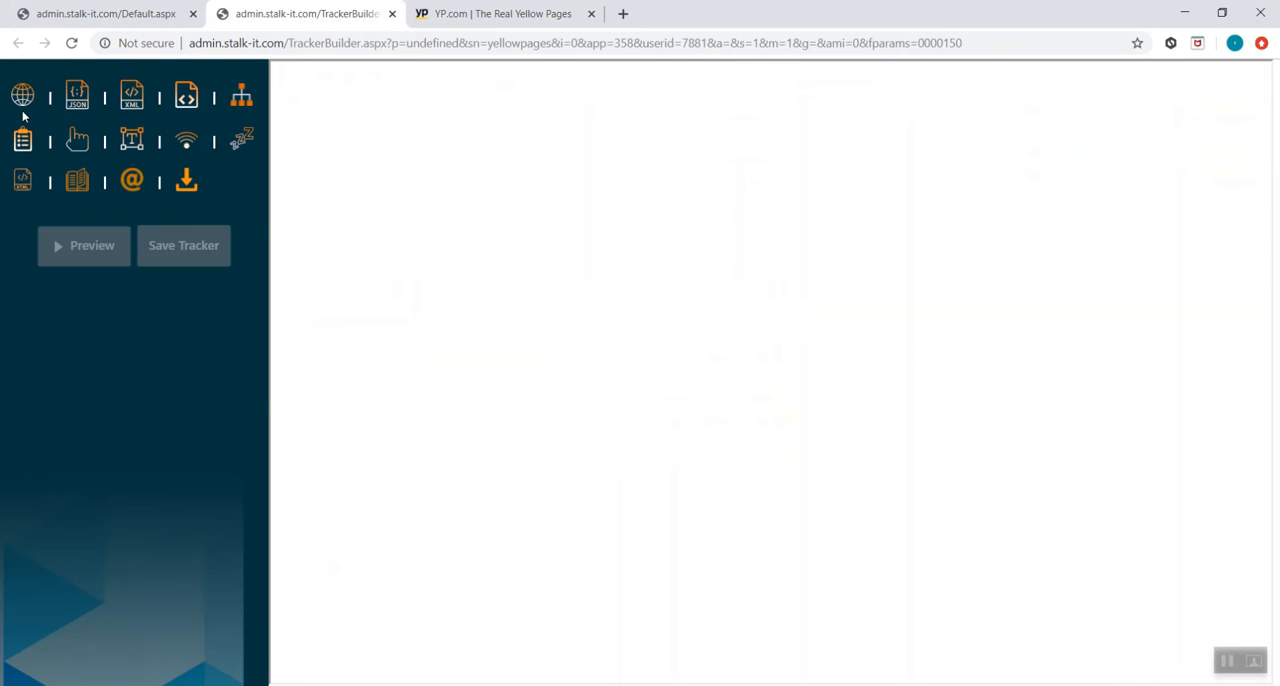
left_click(115, 258)
key("ctrl+v")
left_click(112, 597)
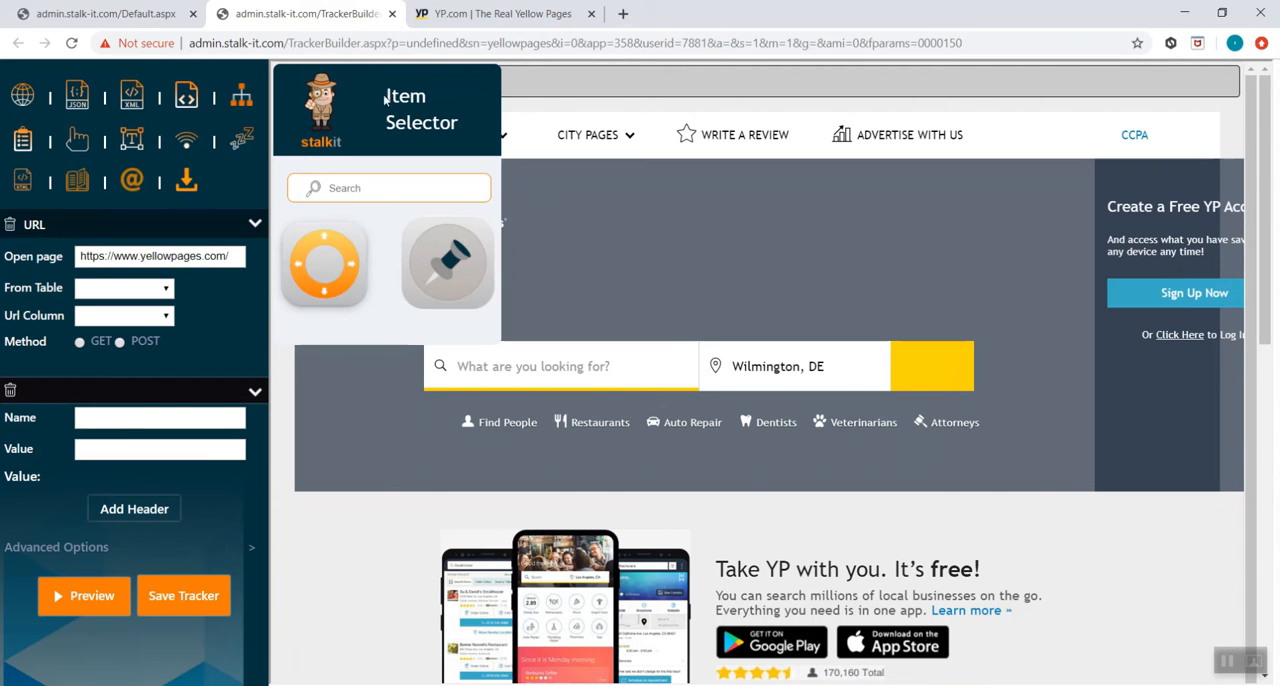
Add an Input action that enters "plumbers" in the page's "What are you looking for?" search box
left_click_drag(385, 99, 1169, 321)
left_click(142, 150)
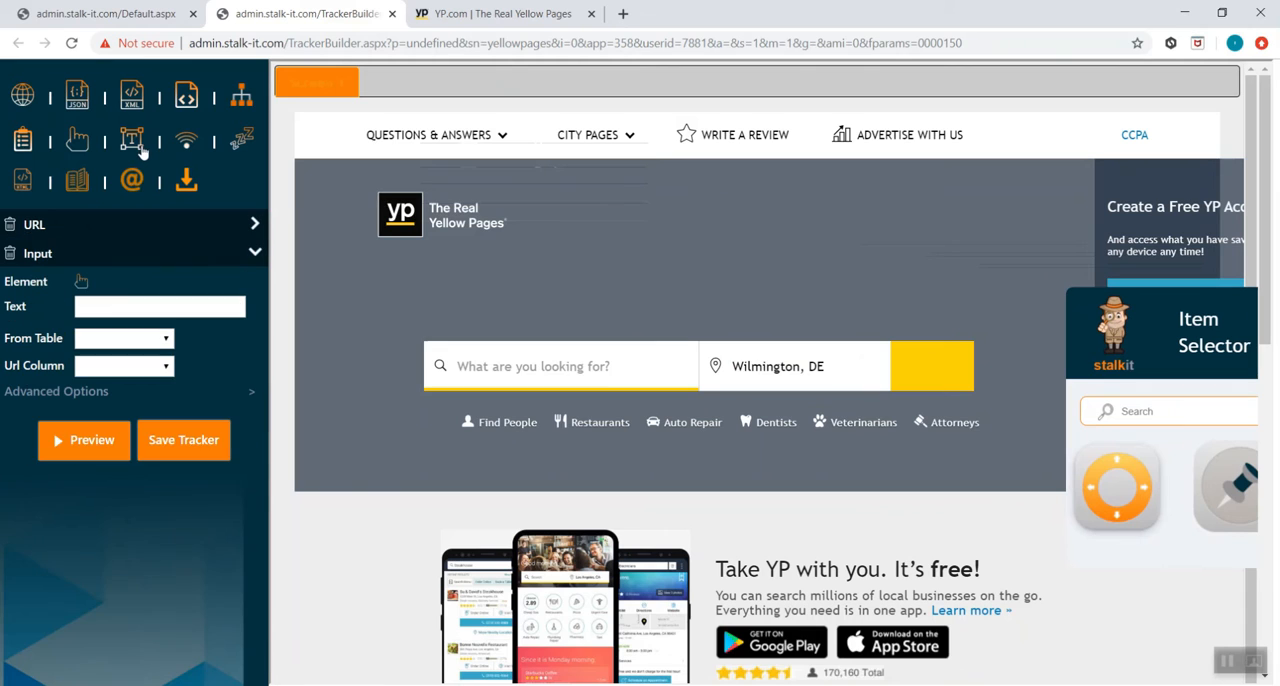
left_click(81, 282)
left_click(595, 370)
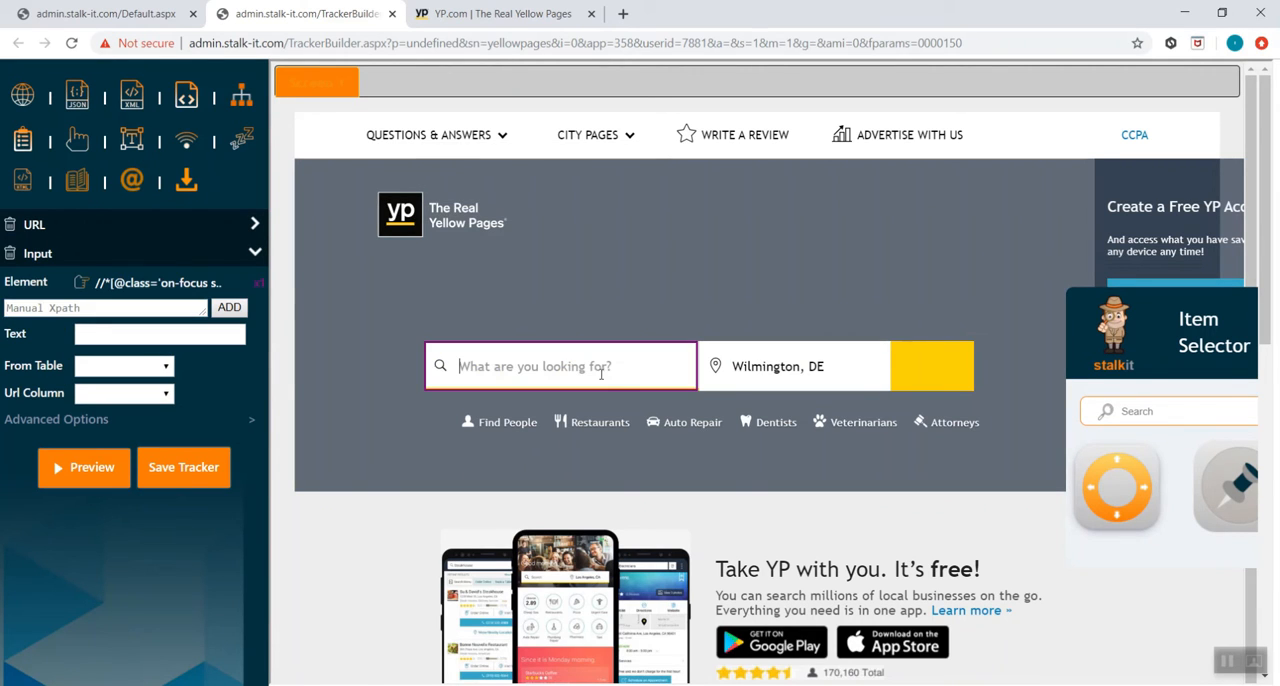
left_click(94, 332)
type("plumbers")
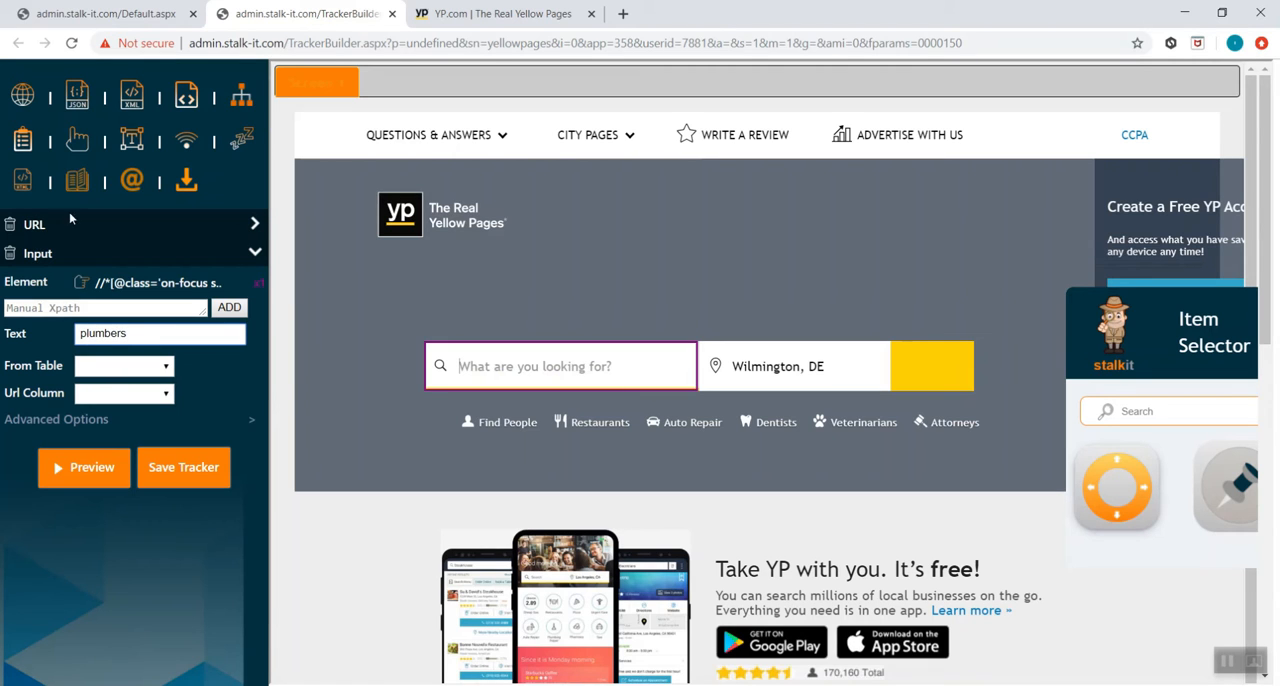
Add a second Input action that enters "san diego, ca" in the page's location box
left_click(140, 148)
left_click(82, 314)
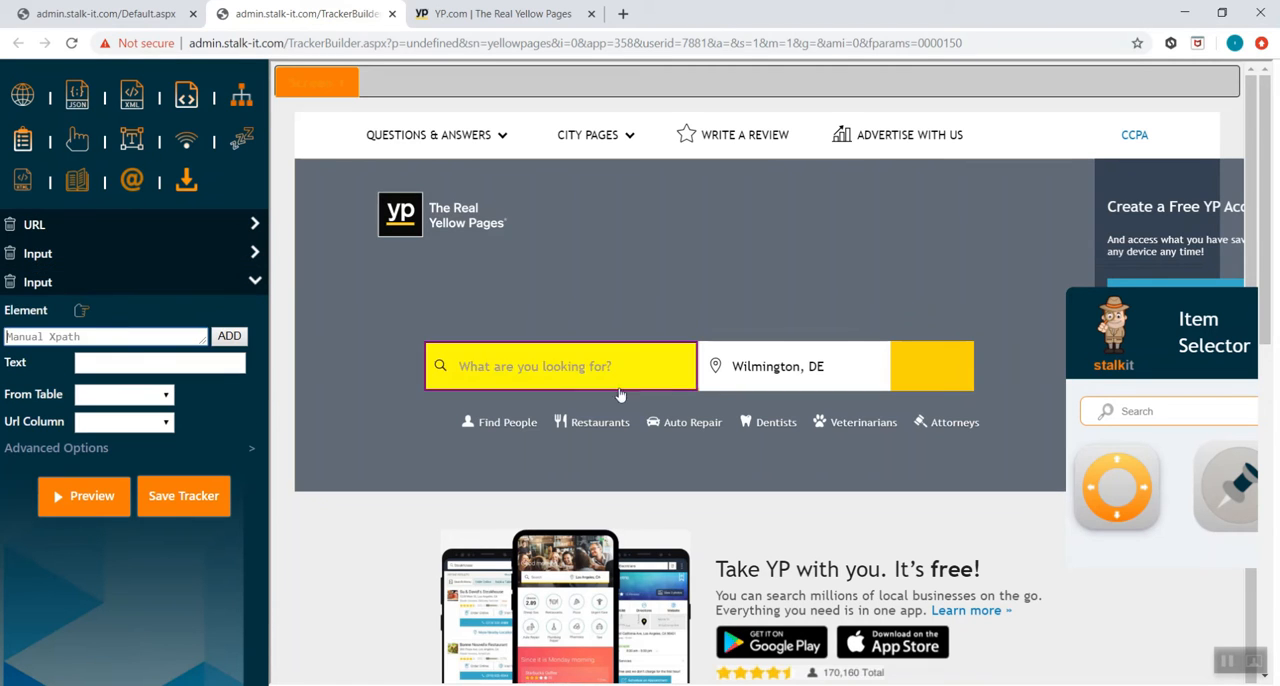
left_click(158, 357)
type("san diego, ca")
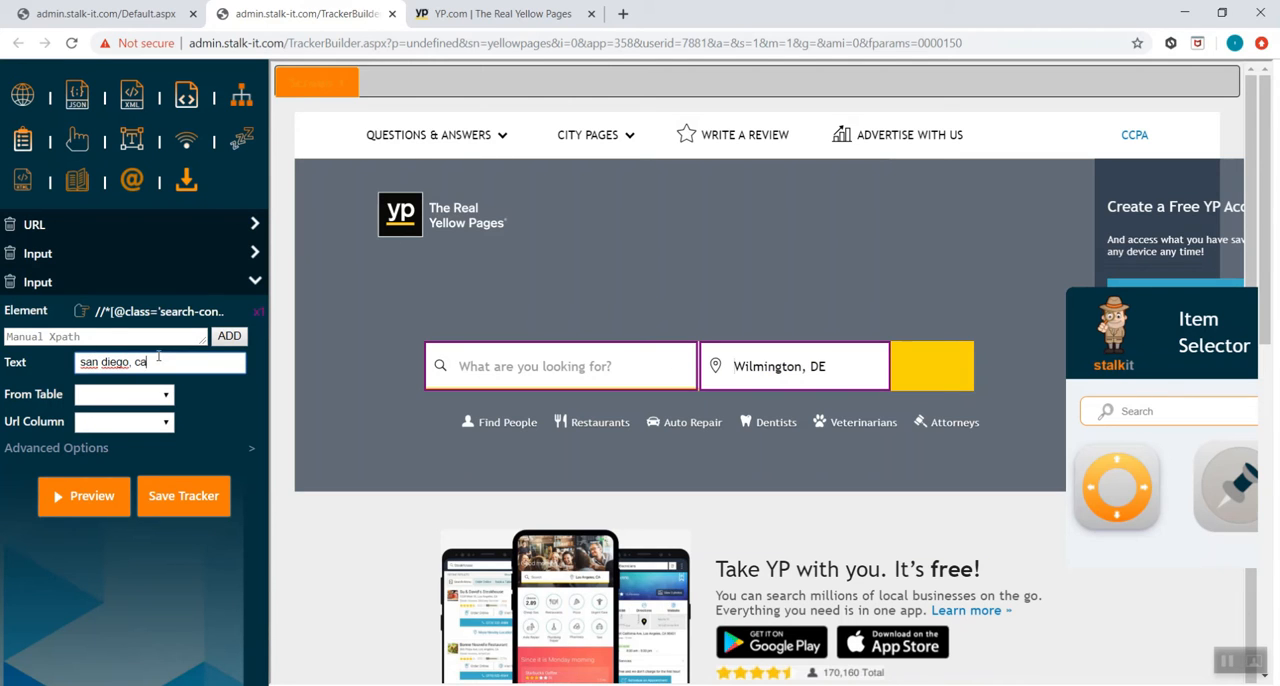
Add a single-item Click action on the yellow search button, preview the actions and show Screen 4
left_click(79, 143)
left_click(84, 370)
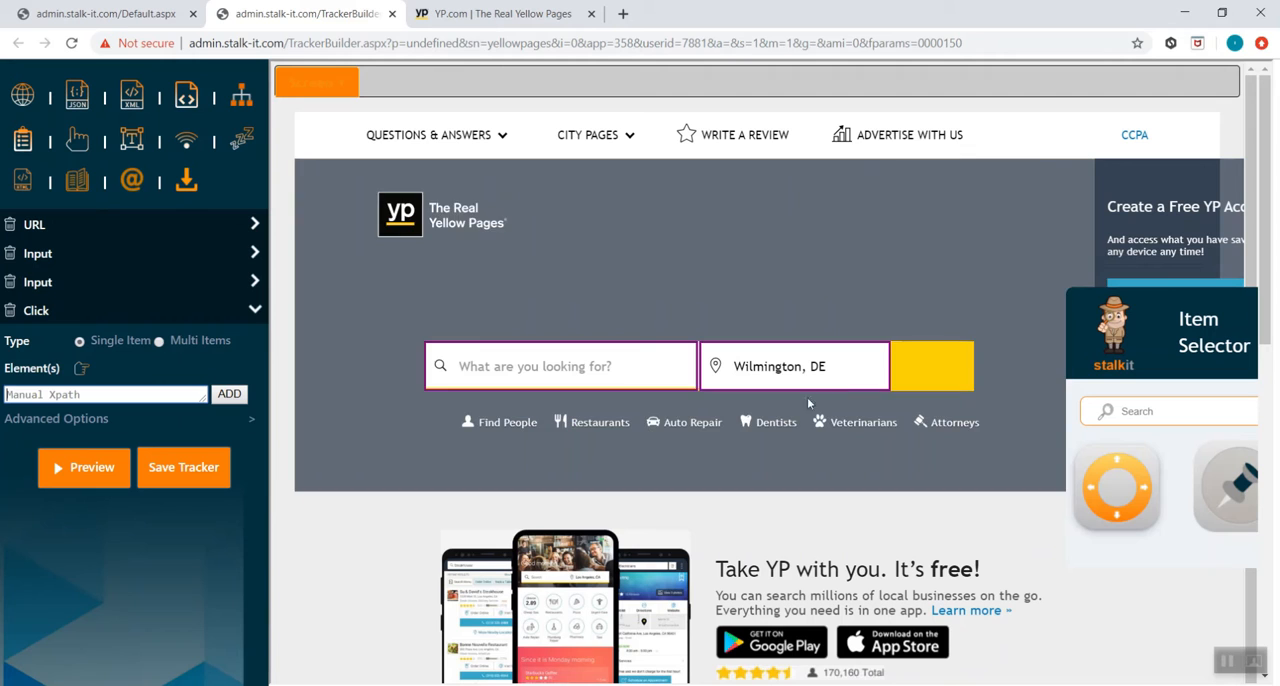
left_click(909, 393)
left_click(102, 470)
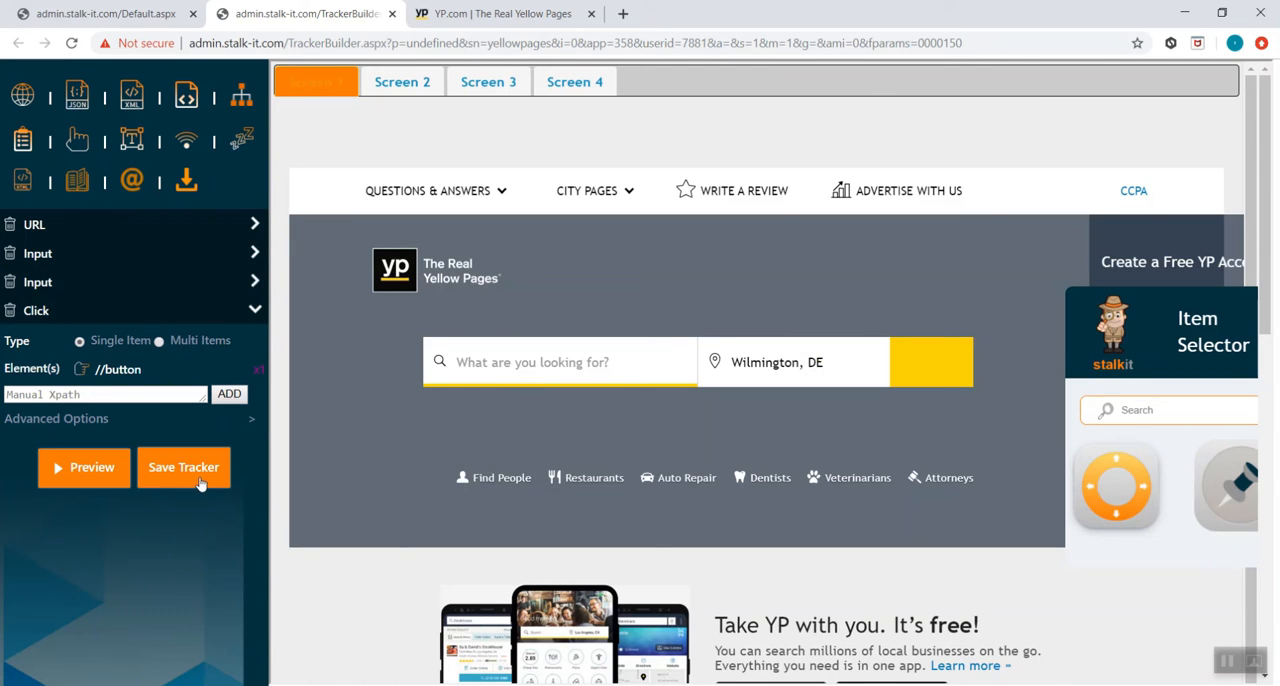
left_click(555, 82)
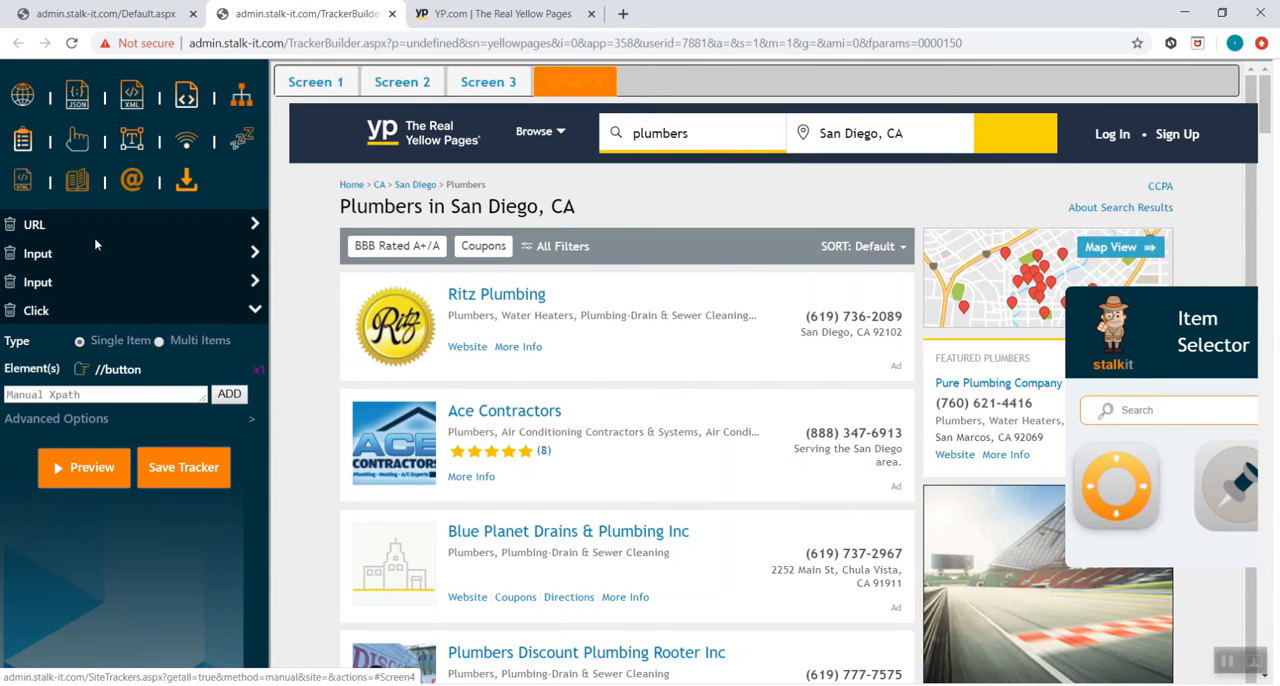
Add an Extract Data action with the table name "yellowpages"
left_click(22, 140)
left_click(522, 42)
double_click(522, 42)
key("ctrl+c")
left_click(119, 370)
key("ctrl+v")
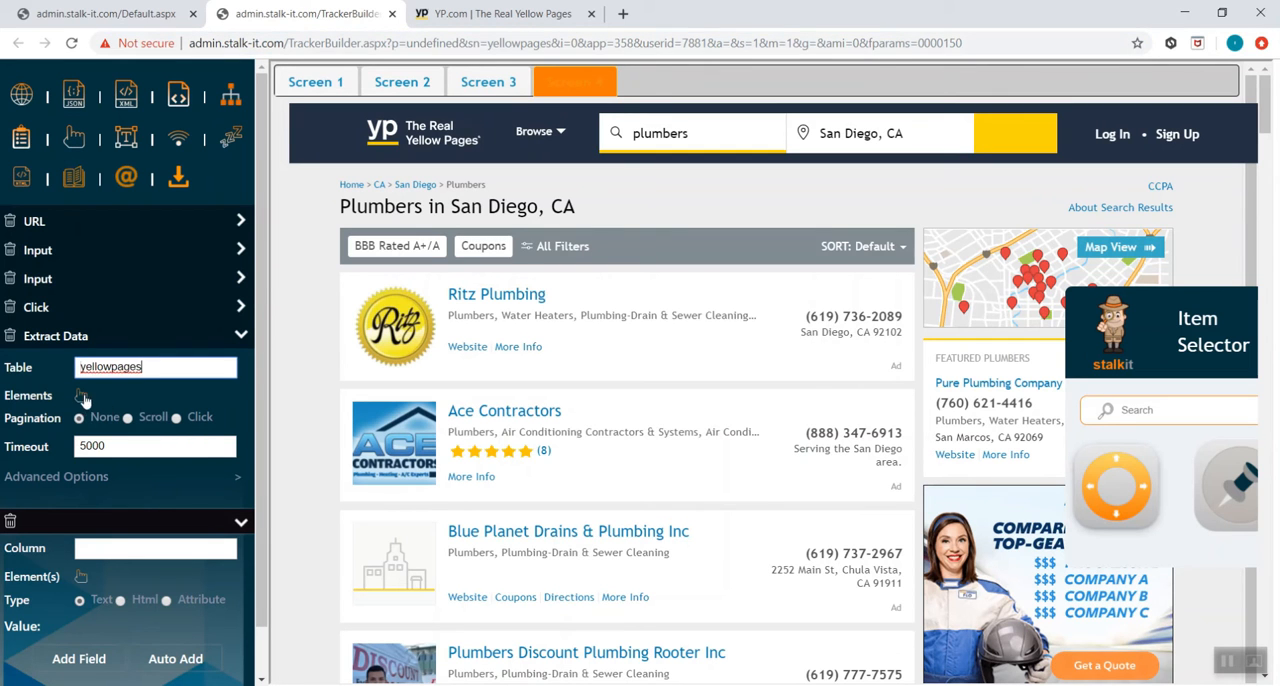
Set the table's elements to the full listing blocks, widening the selection to include the photo and choosing the 30-match path
left_click(81, 396)
scroll(620, 420, "down", 2)
scroll(633, 465, "down", 10)
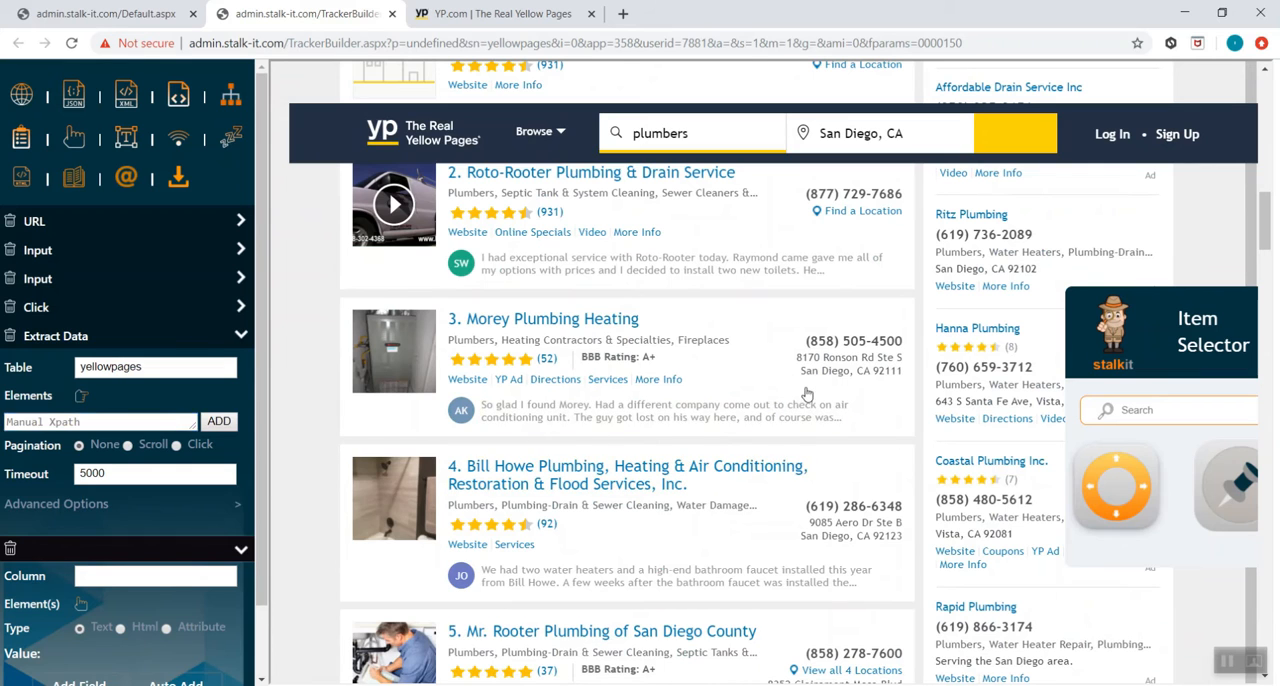
left_click(530, 398)
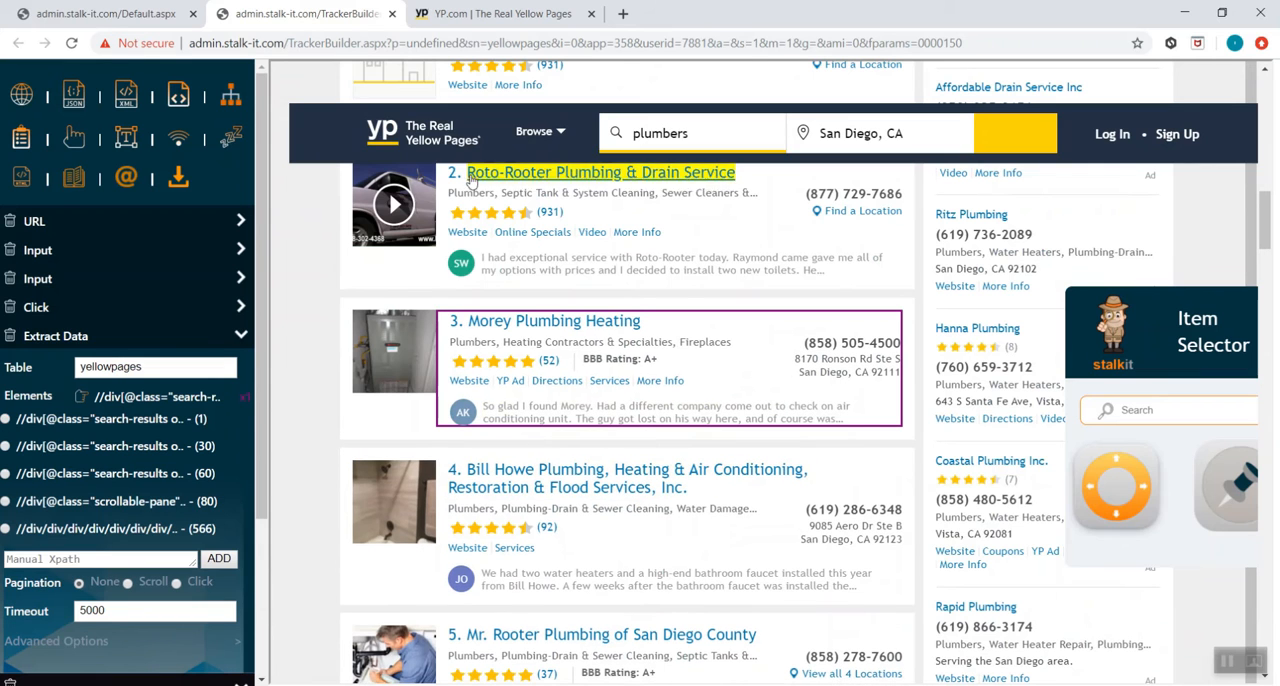
left_click(1116, 467)
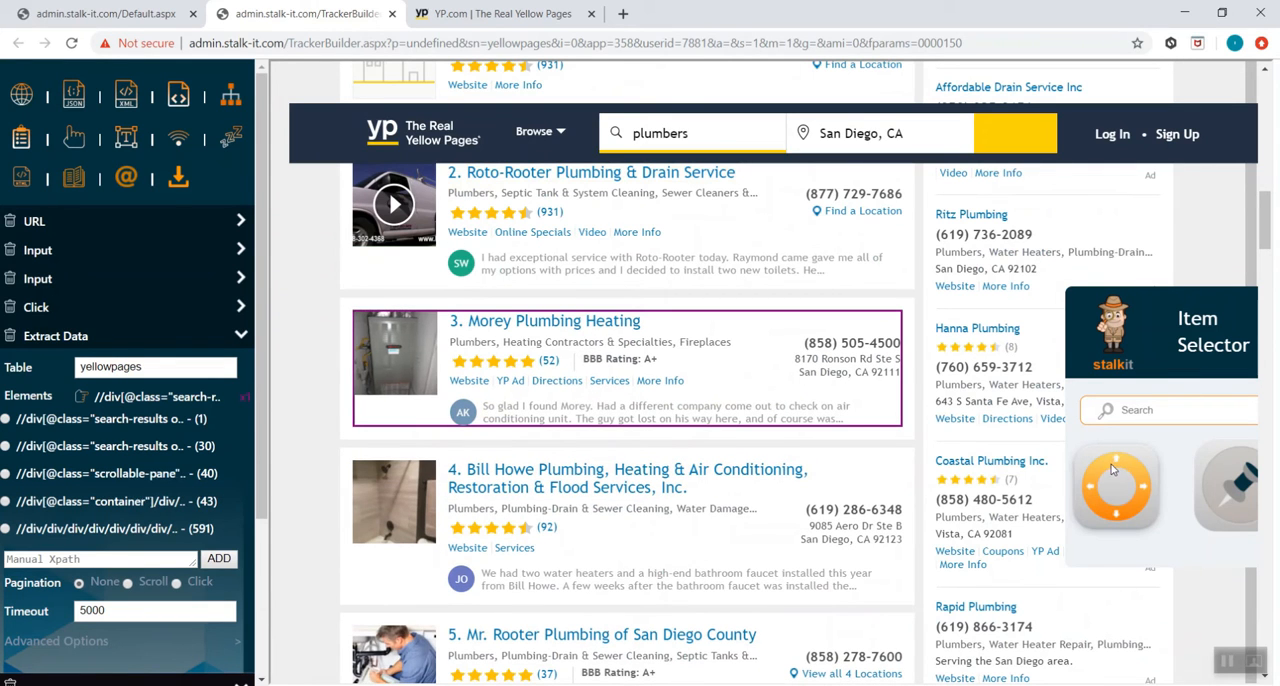
left_click(170, 448)
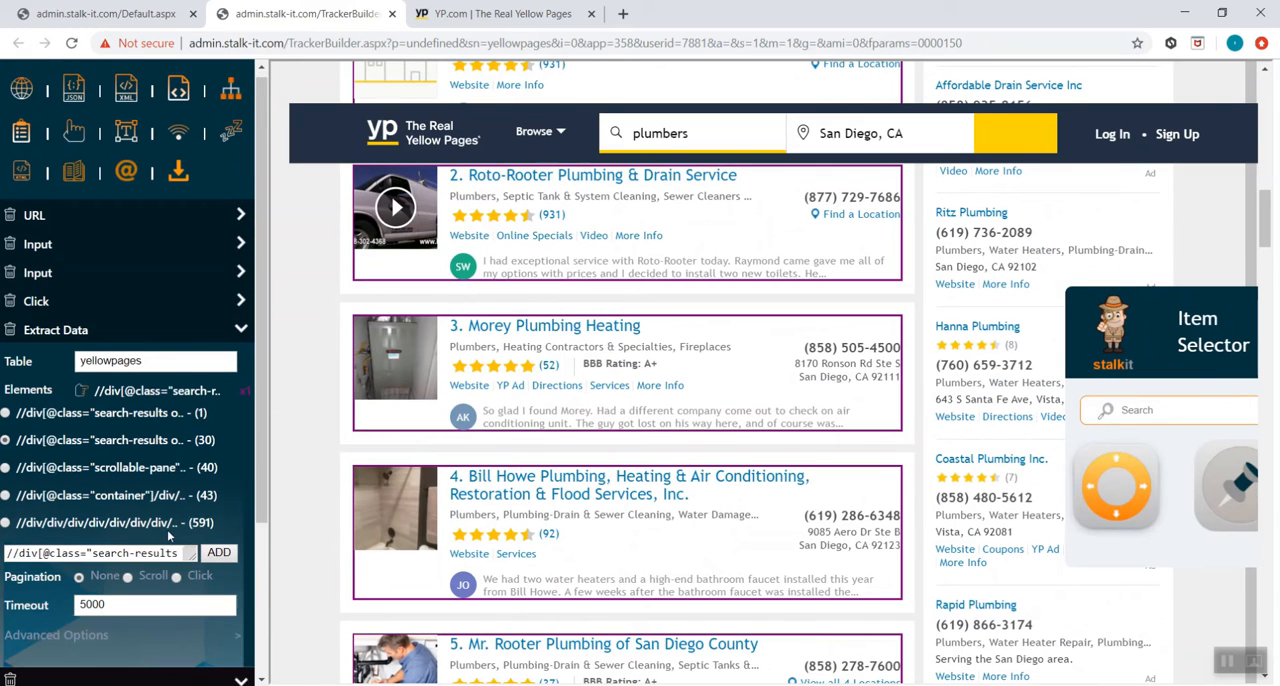
Define a "name" column that extracts the business title of the listing
scroll(166, 545, "down", 1)
type("name")
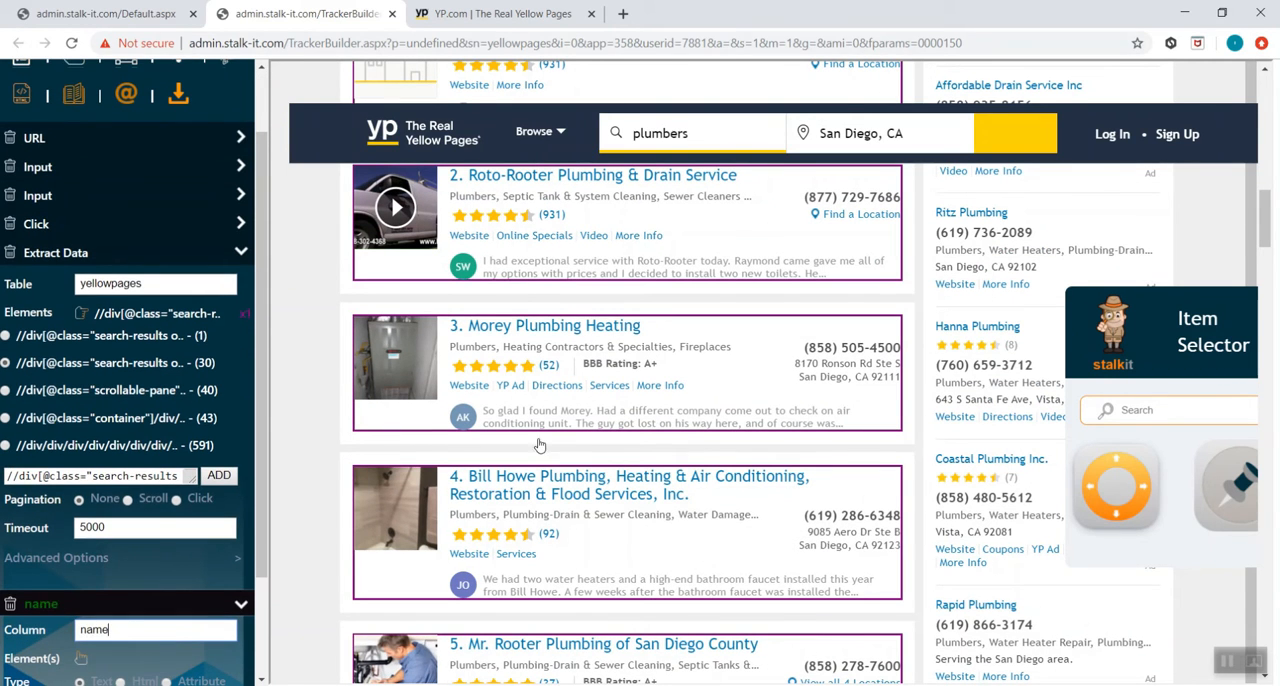
left_click(672, 320)
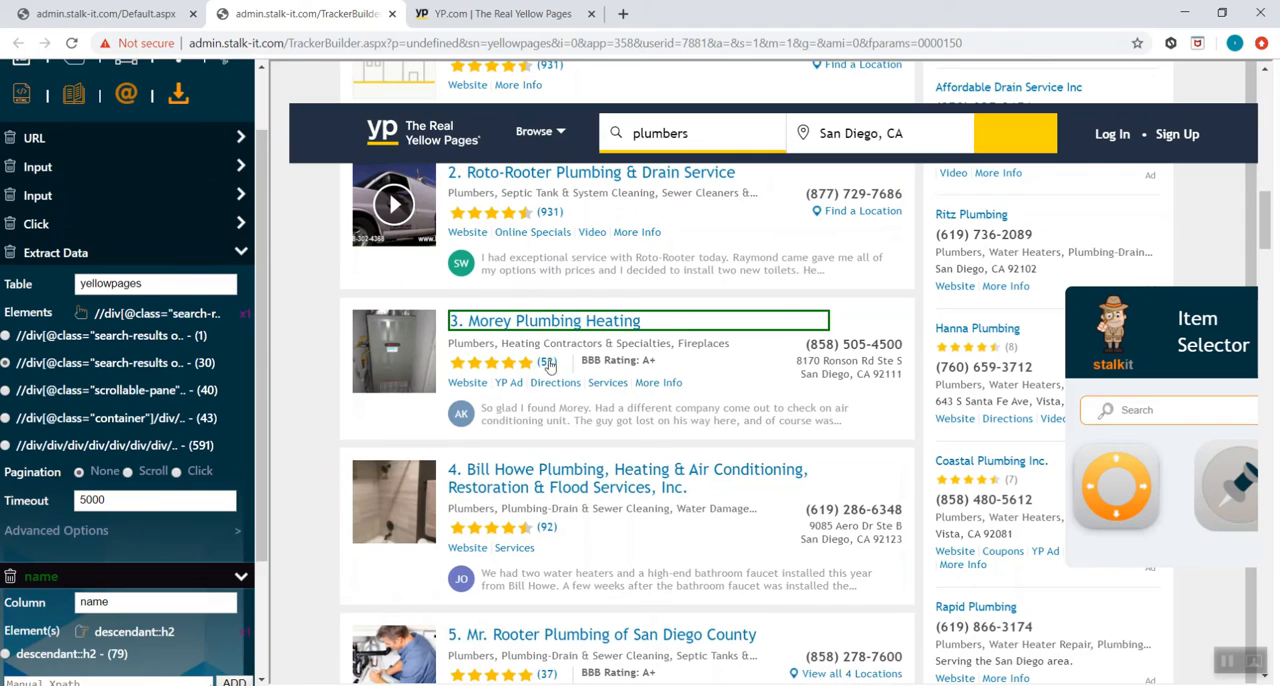
Add a "category" field that extracts the category line under the listing's title
scroll(99, 540, "down", 2)
left_click(97, 617)
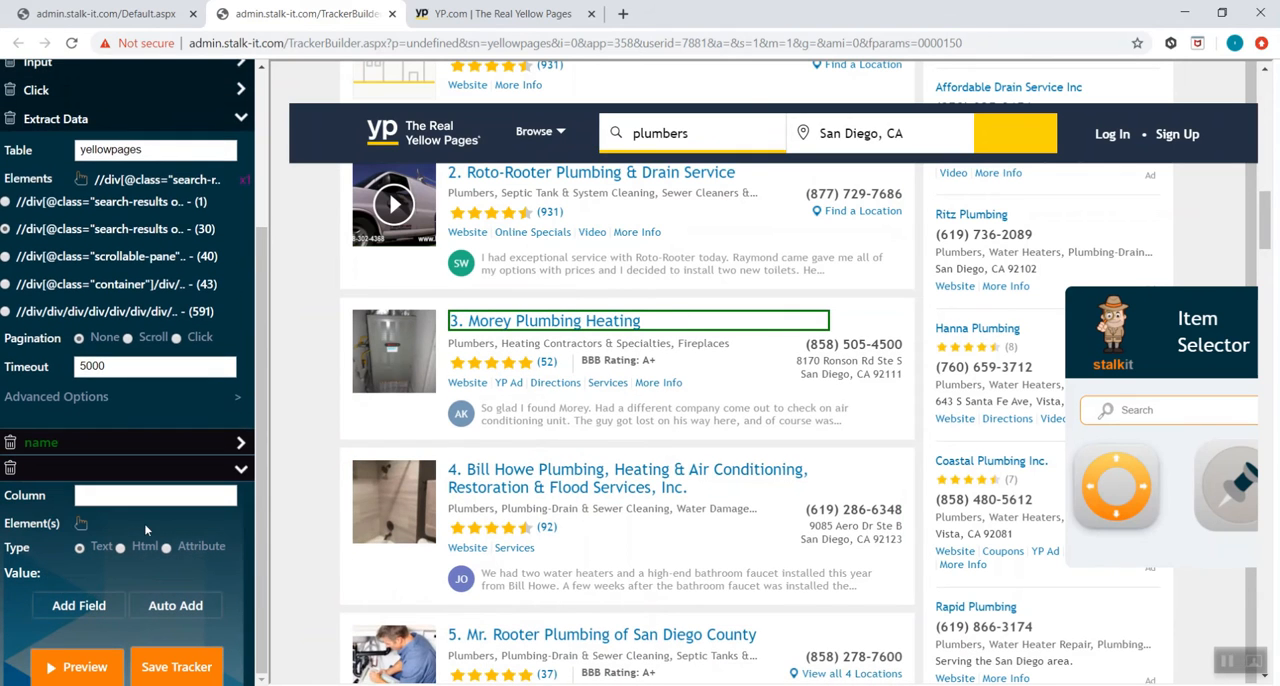
left_click(160, 497)
type("category")
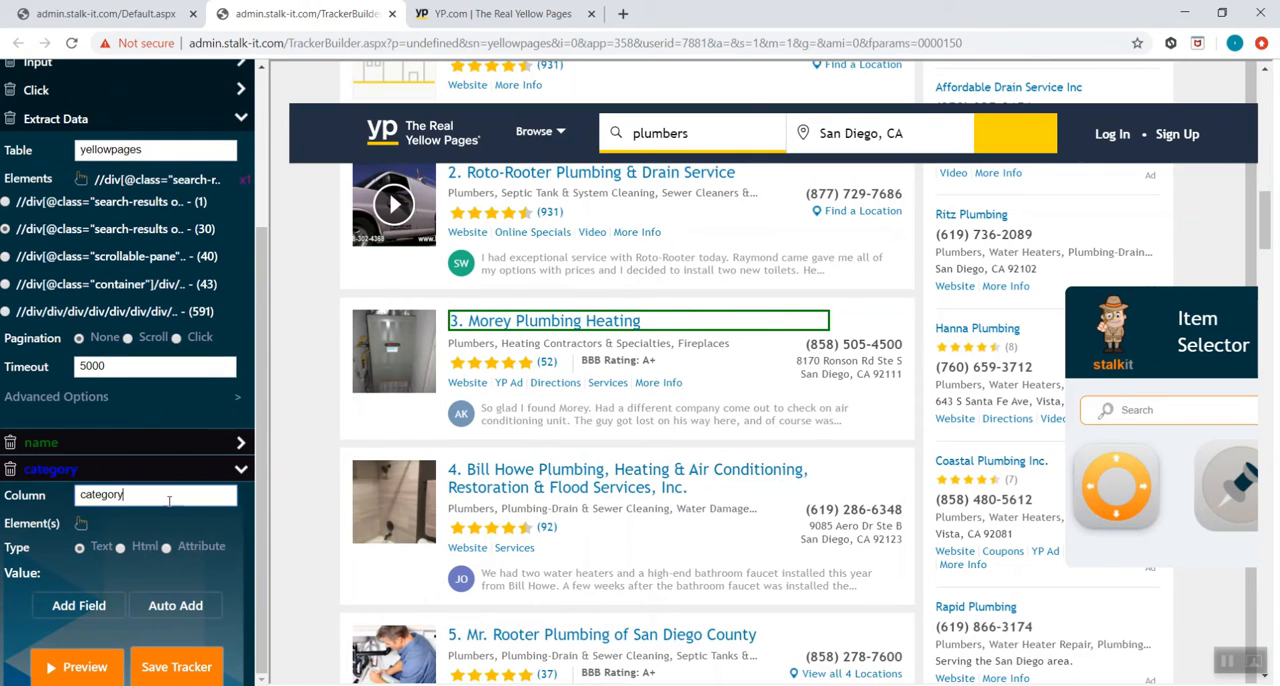
left_click(84, 523)
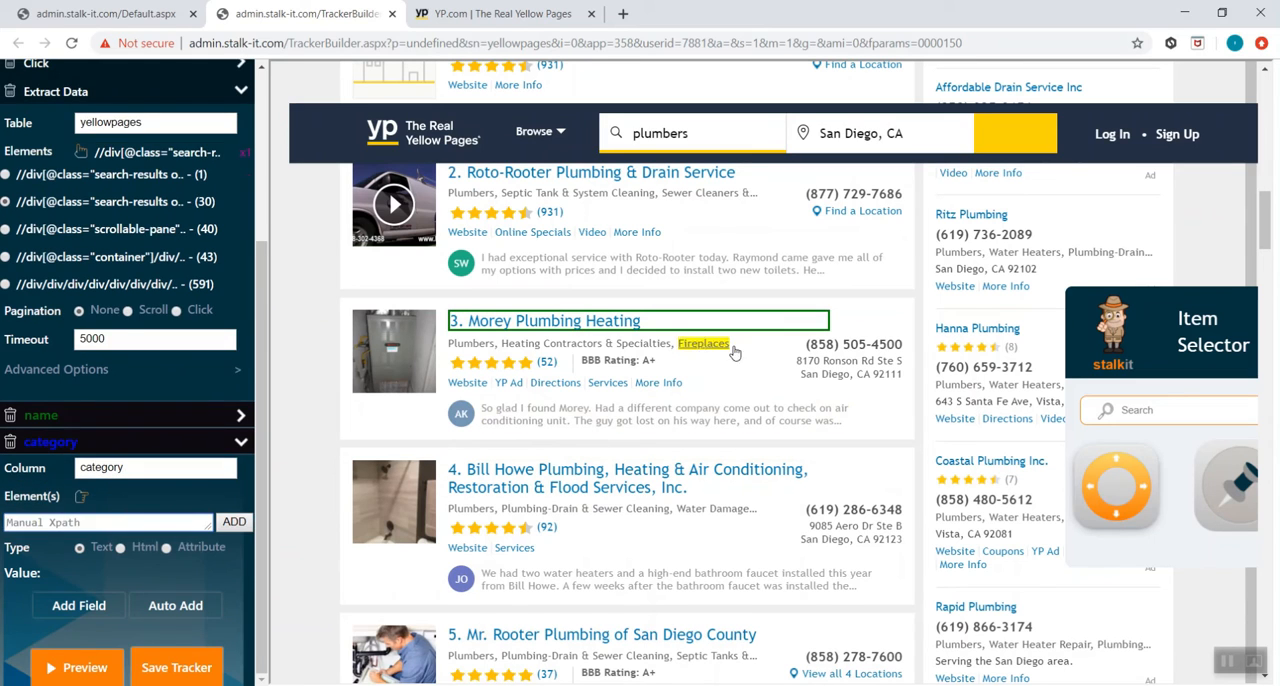
left_click(748, 349)
Add a "phone" field that extracts the listing's phone number
scroll(100, 605, "down", 1)
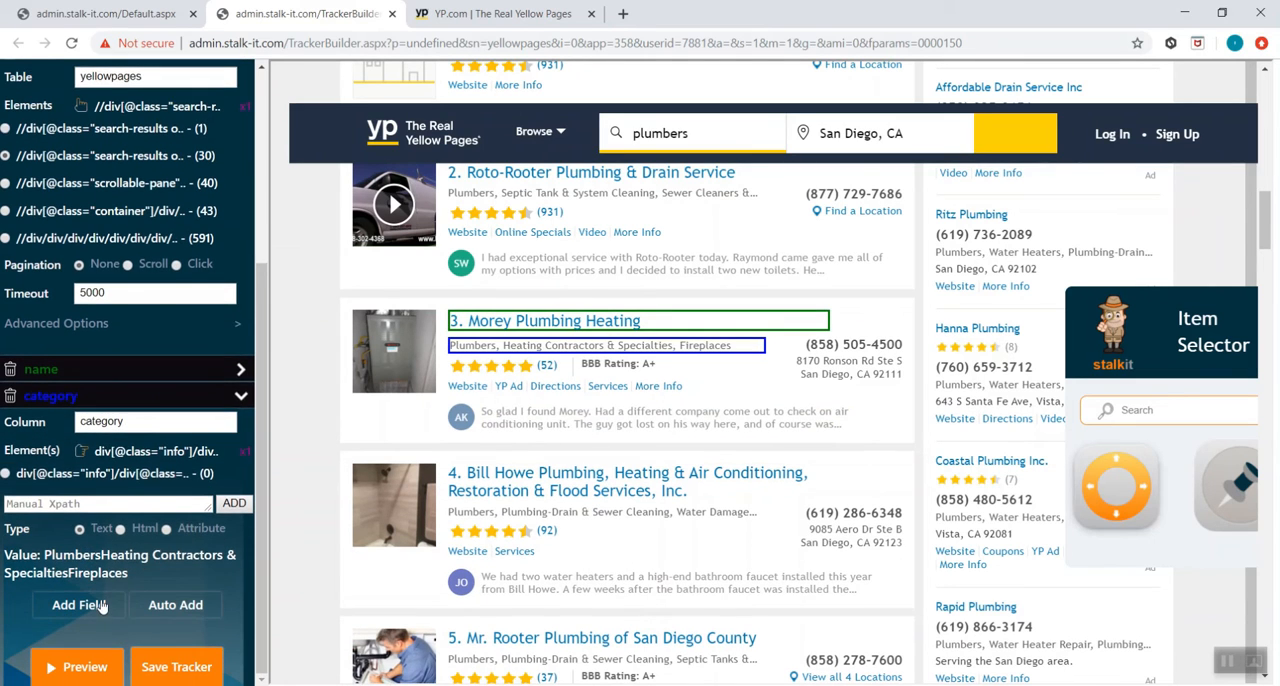
left_click(101, 606)
left_click(176, 505)
type("phone")
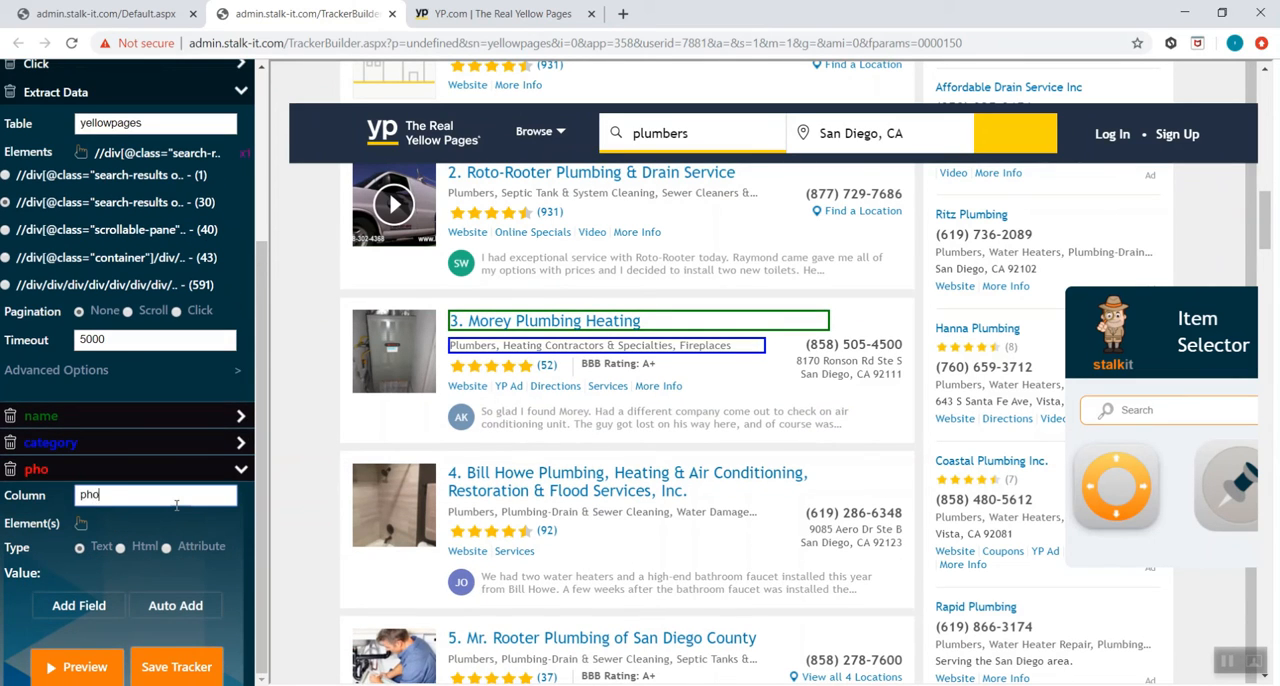
left_click(80, 530)
left_click(803, 348)
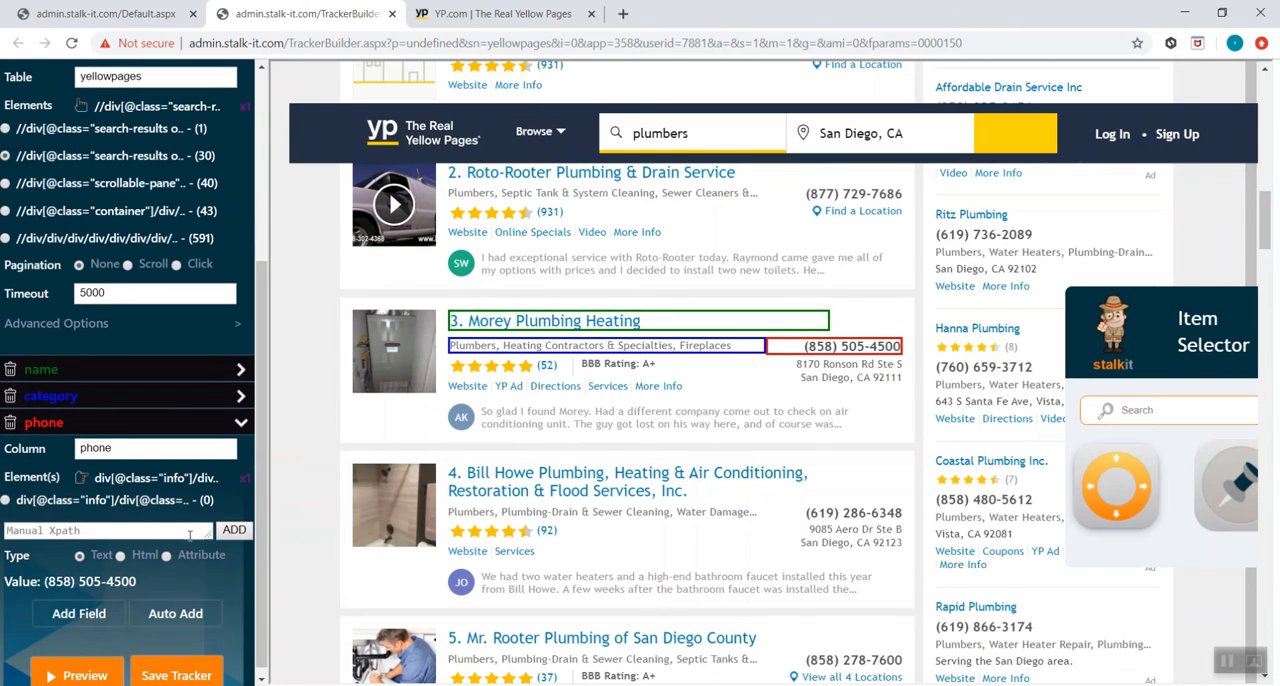
Add a "website" field that extracts the href attribute of the listing's Website link
left_click(90, 610)
type("website")
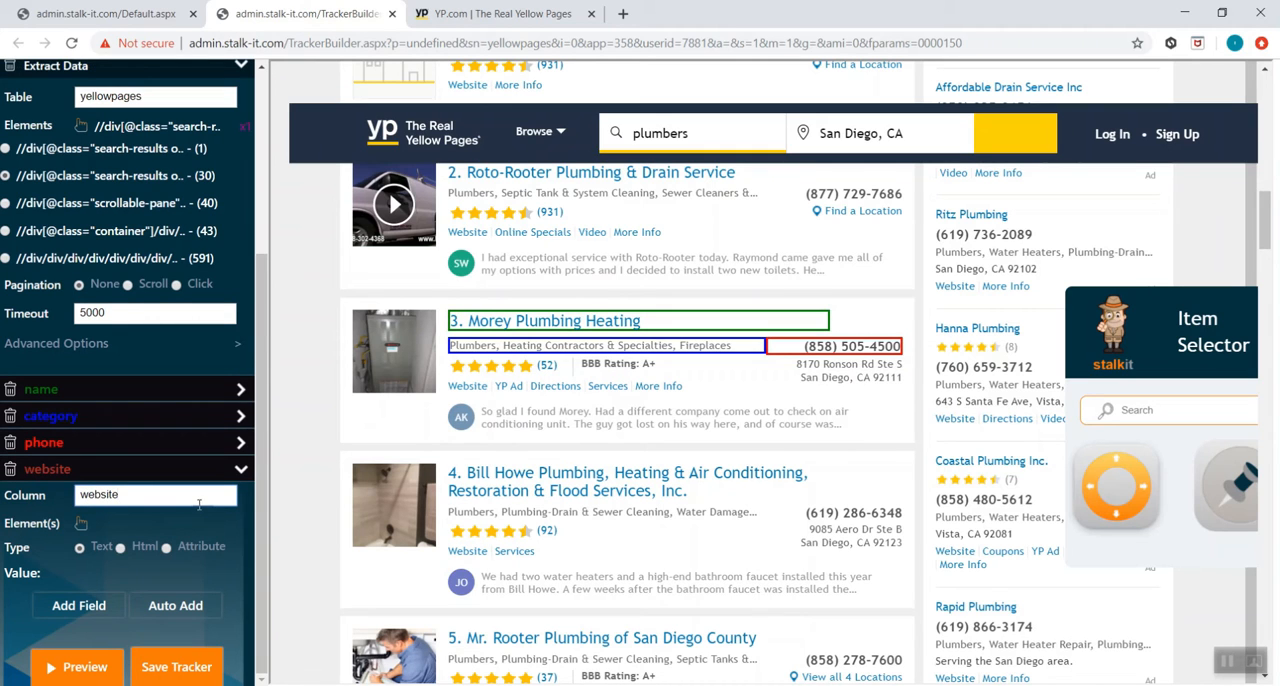
left_click(81, 523)
left_click(468, 386)
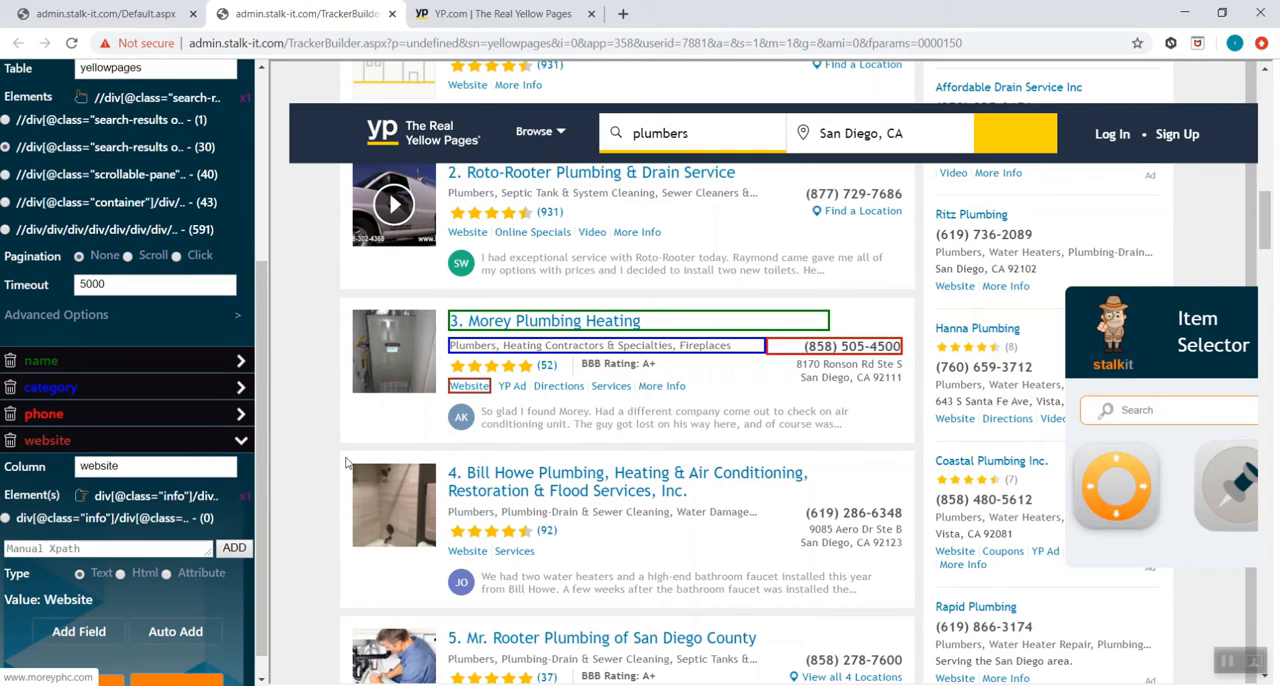
left_click(198, 572)
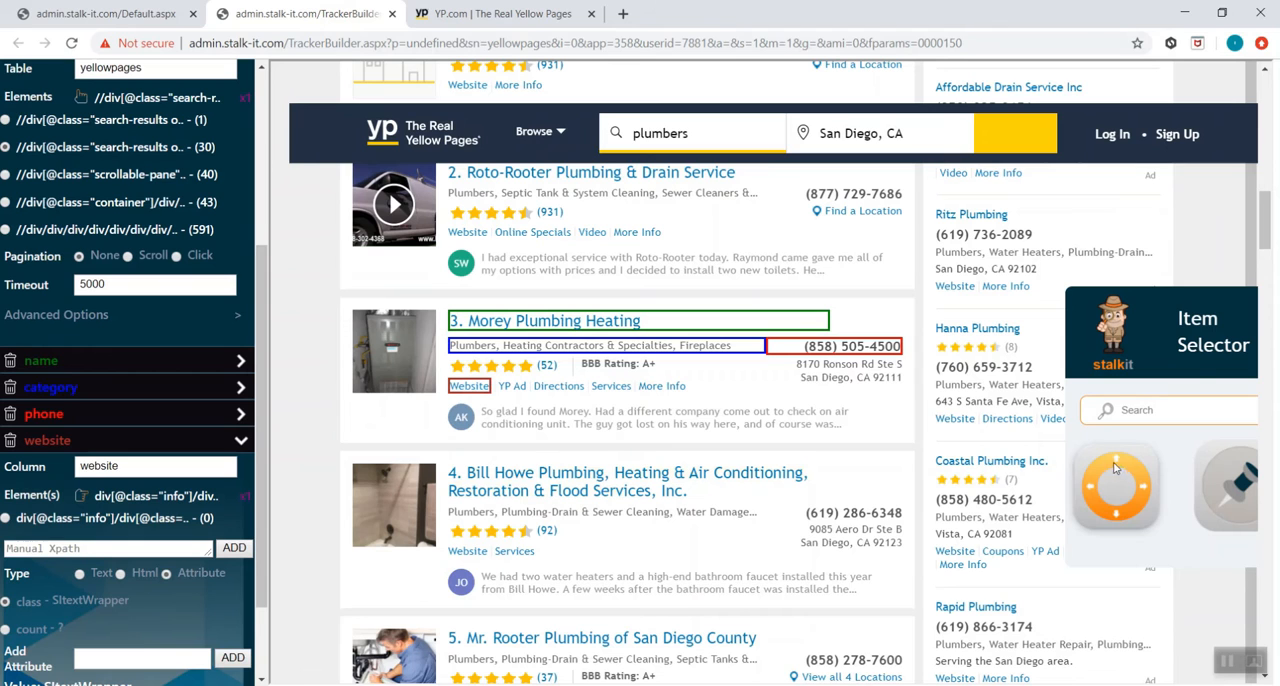
scroll(159, 611, "down", 3)
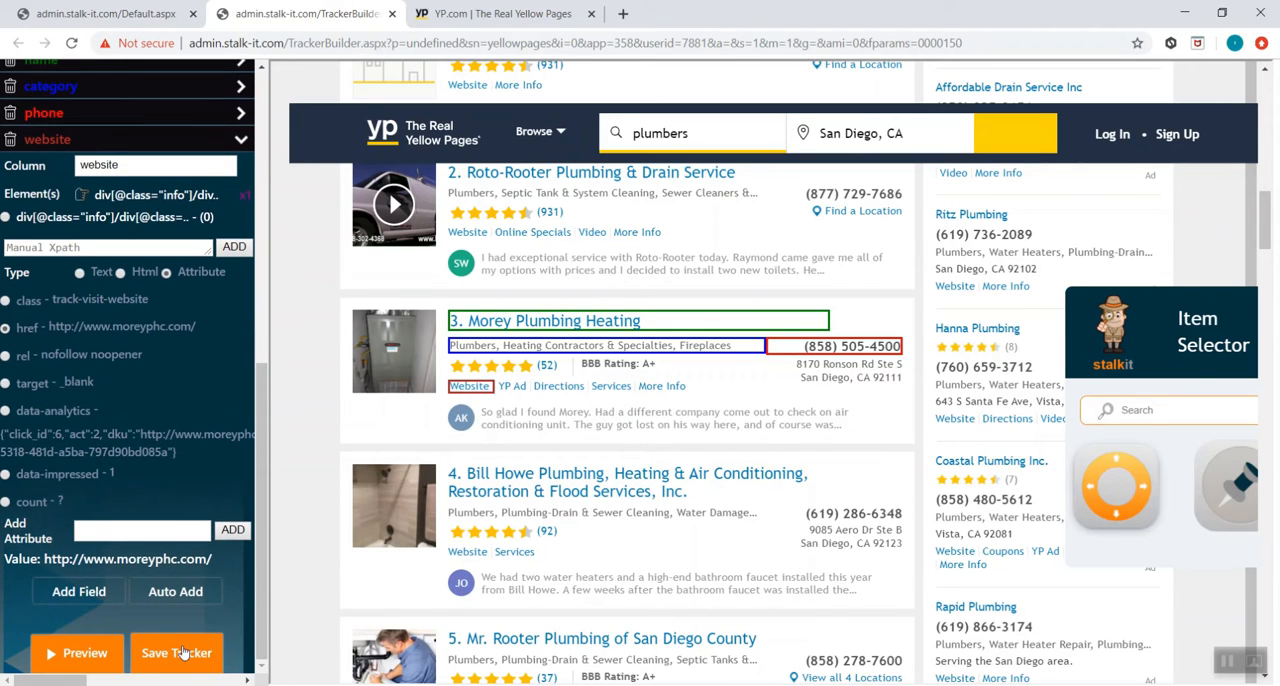
Save the tracker and activate the yellowpages scraper in the scraper list
left_click(178, 652)
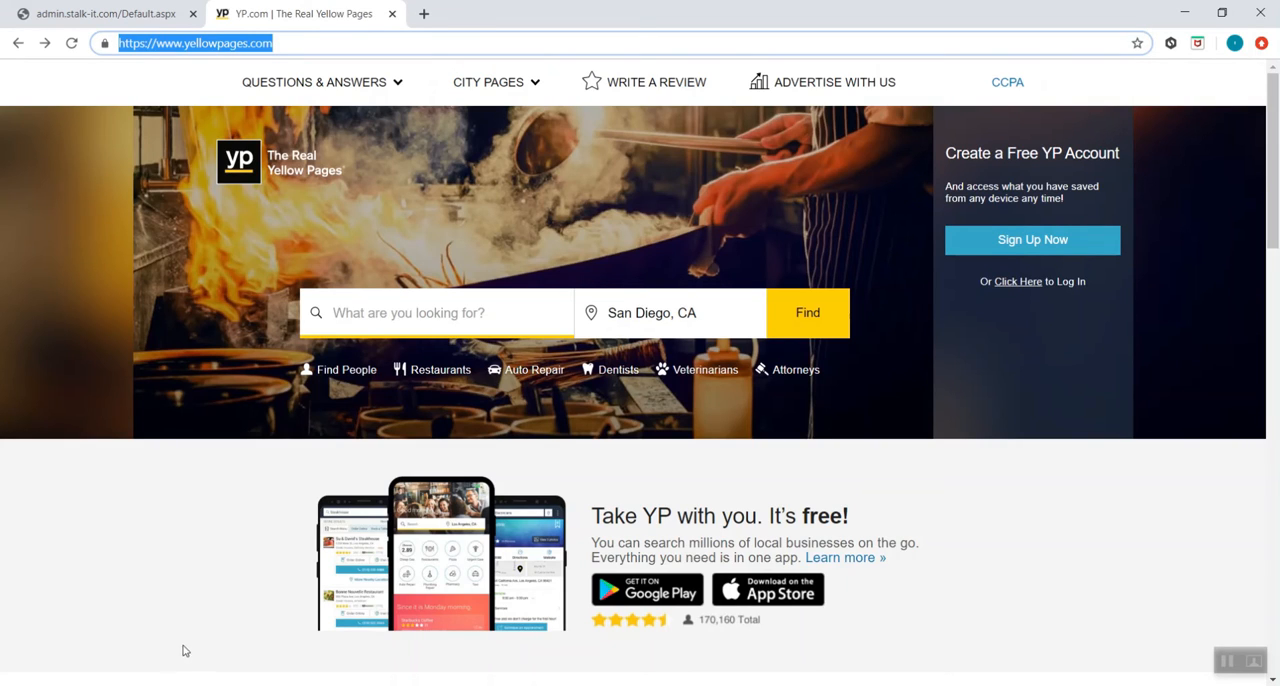
left_click(101, 18)
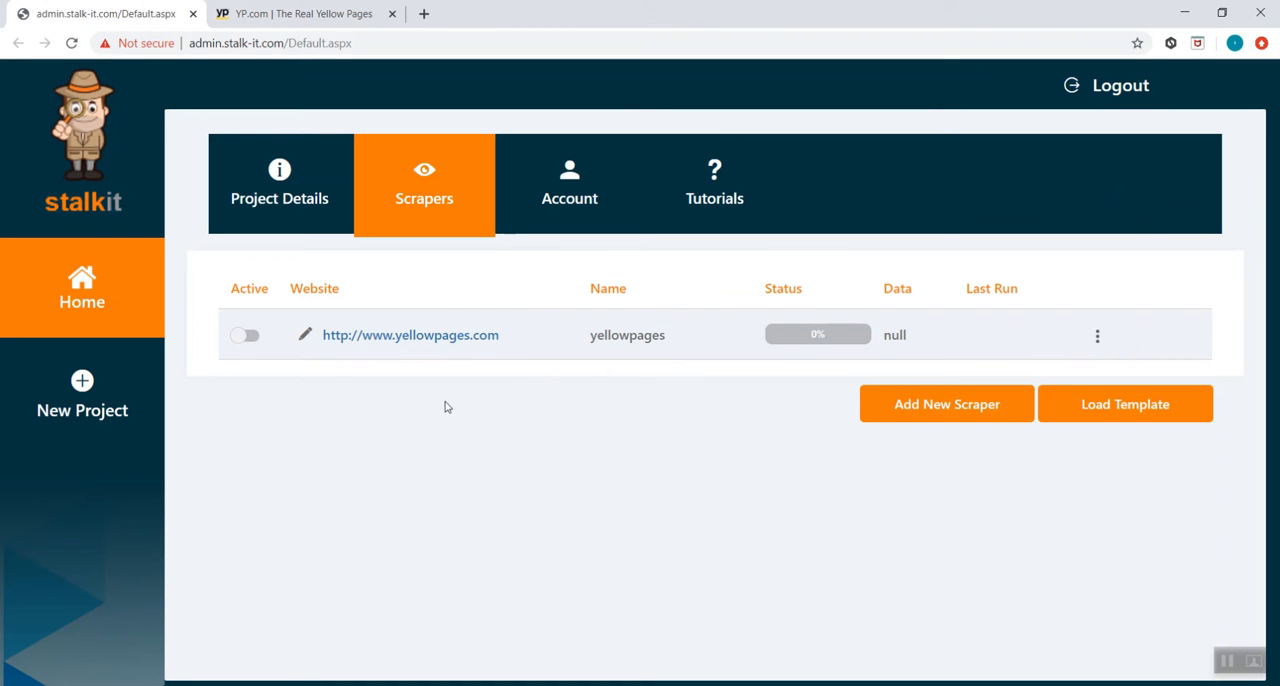
left_click(247, 336)
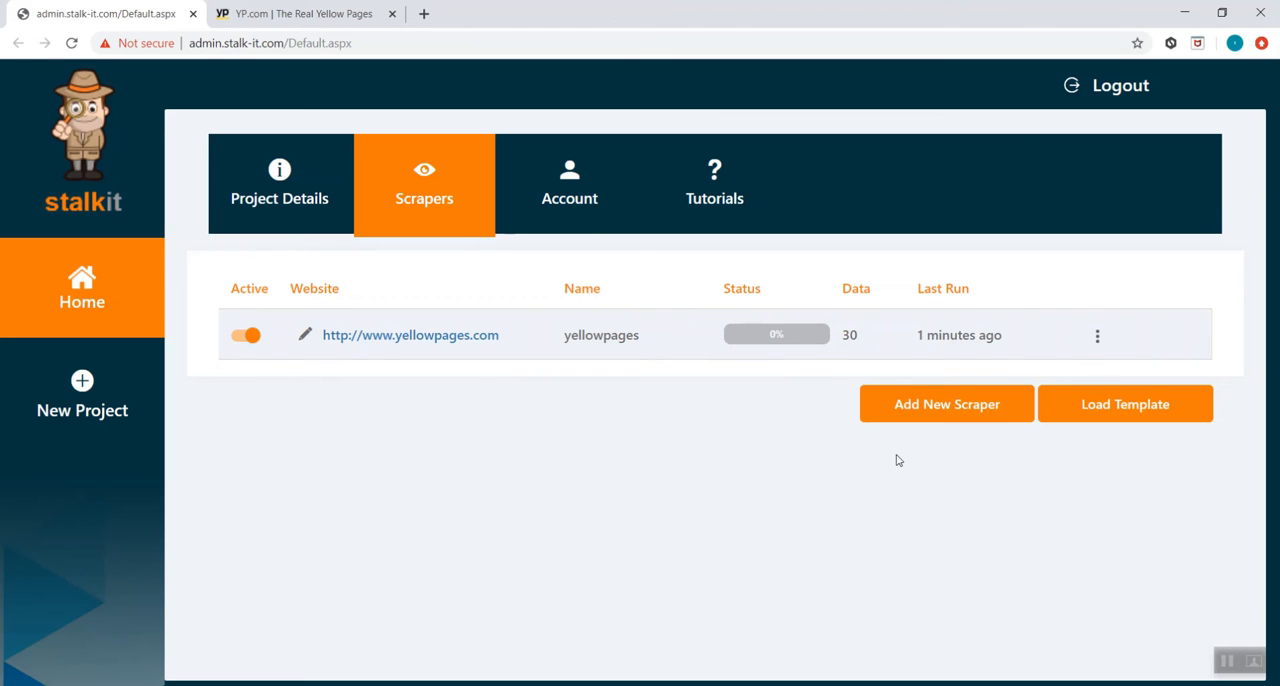
Open the yellowpages scraper's collected data and view the preview of its rows
left_click(1097, 336)
left_click(1036, 197)
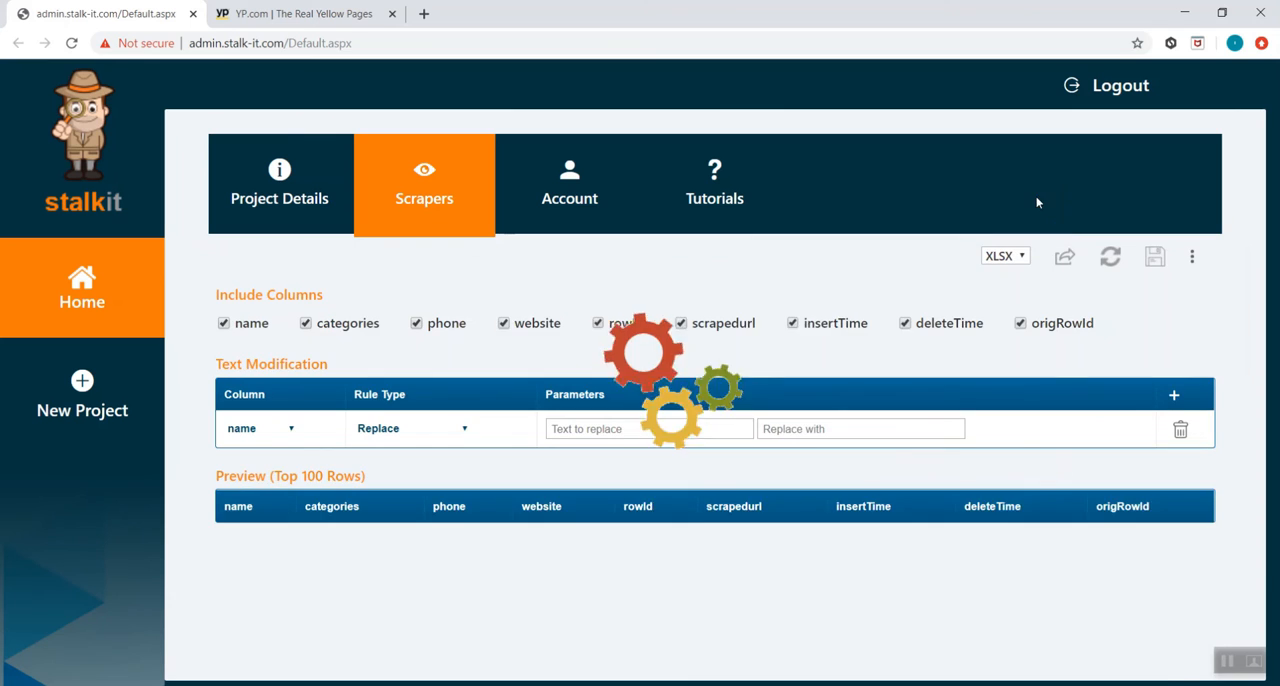
scroll(1070, 290, "down", 1)
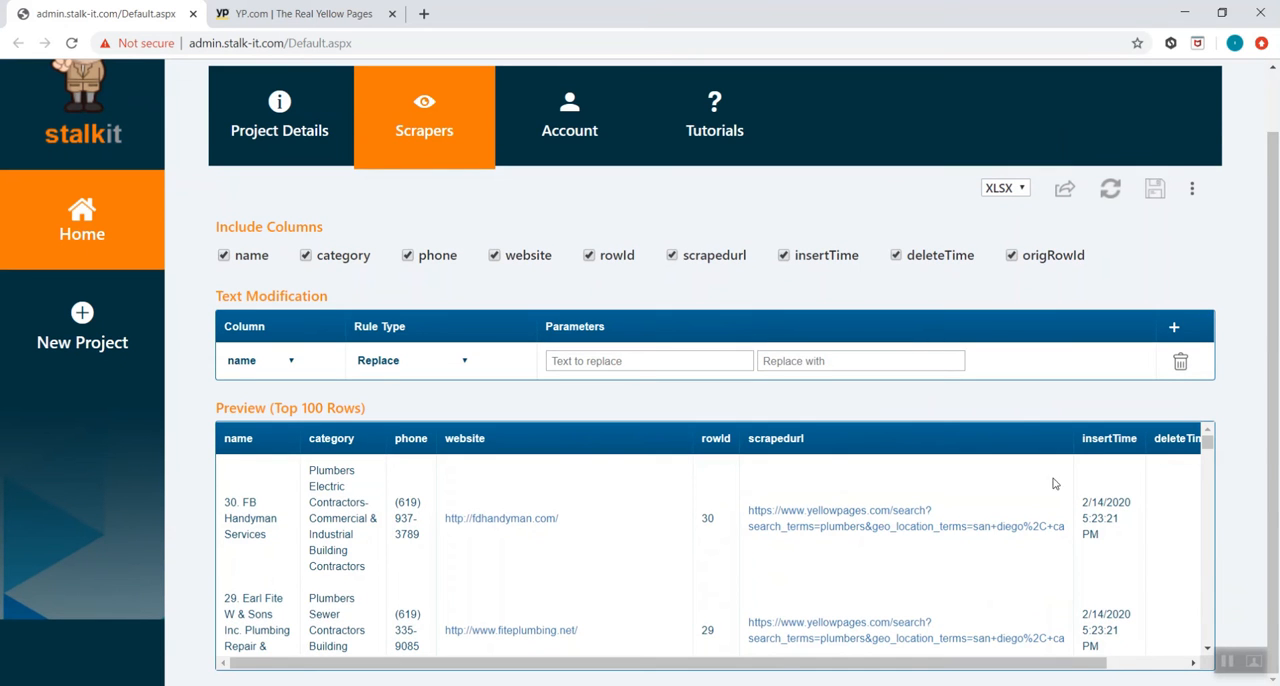
Switch to the yellowpages_input.xlsx workbook in Excel and examine its category and location columns
left_click(459, 149)
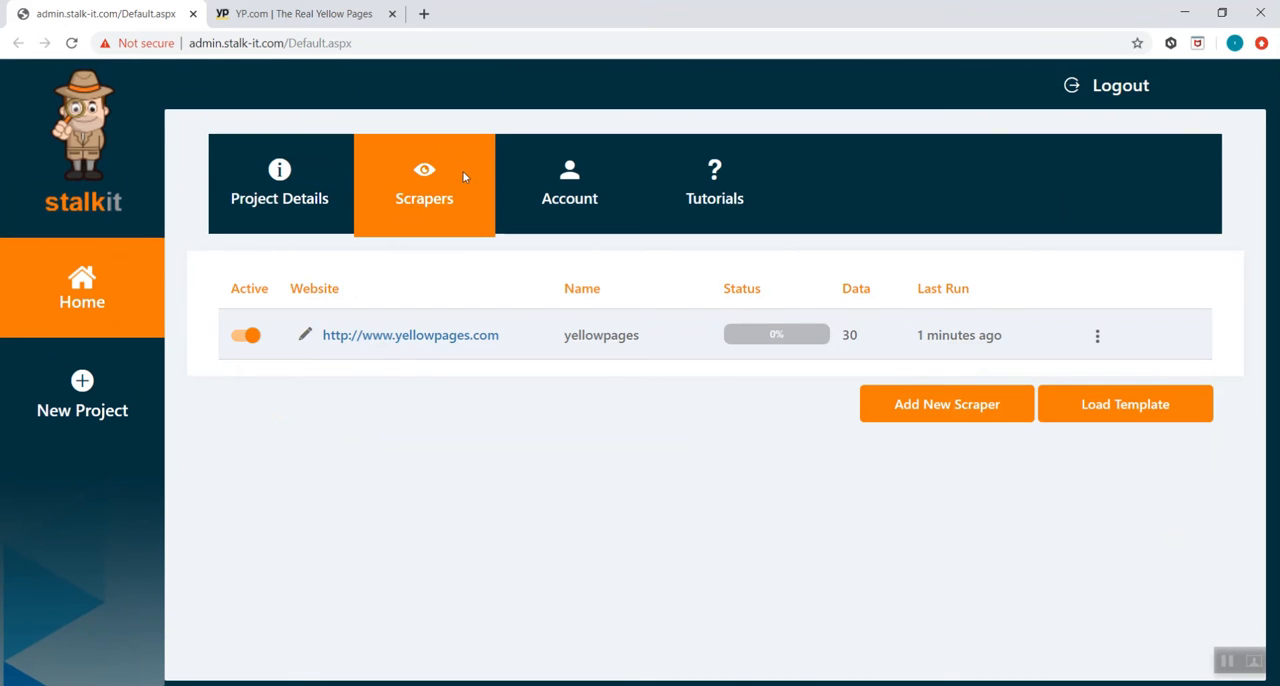
key("alt+Tab")
key("alt+Tab")
key("alt+Tab")
key("alt+Tab")
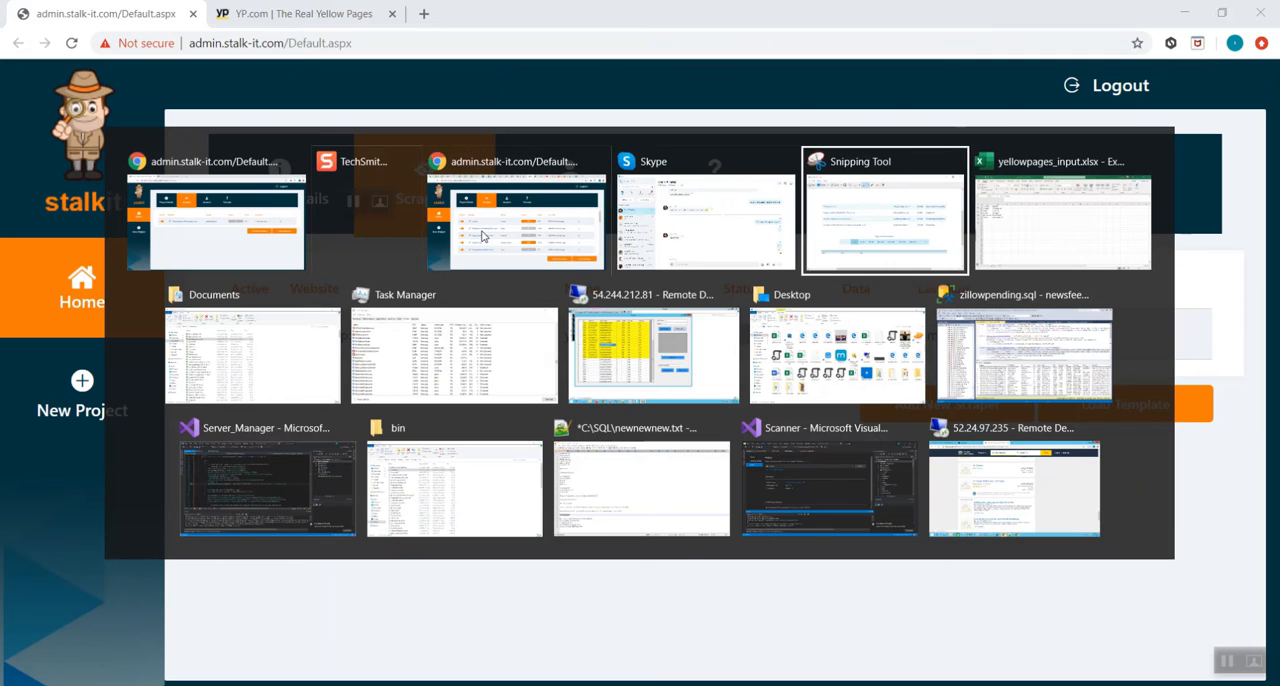
key("alt+Tab")
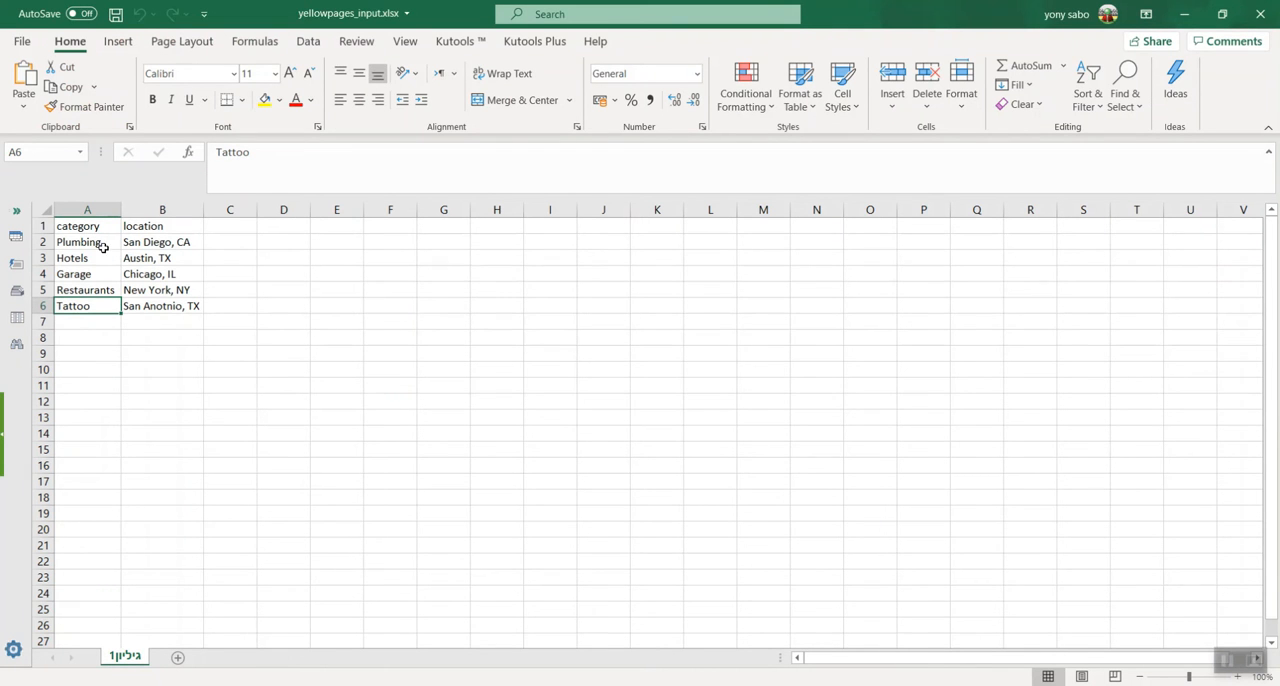
left_click_drag(103, 245, 109, 305)
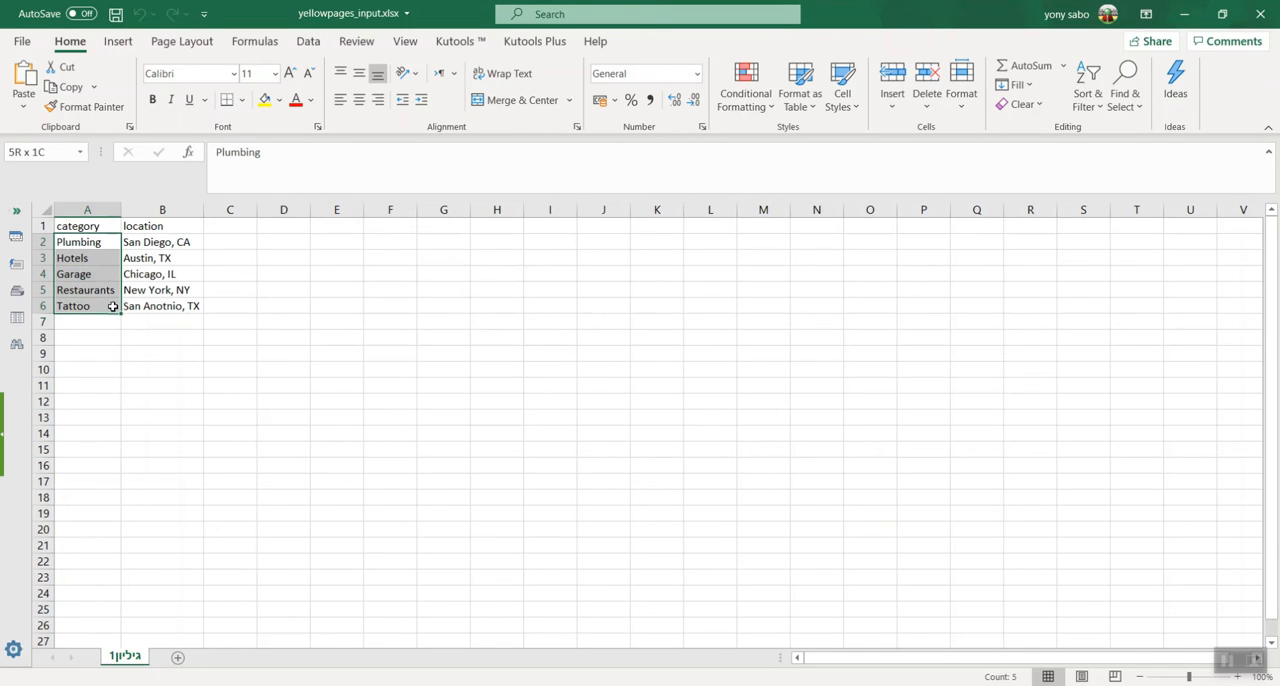
left_click_drag(194, 243, 182, 303)
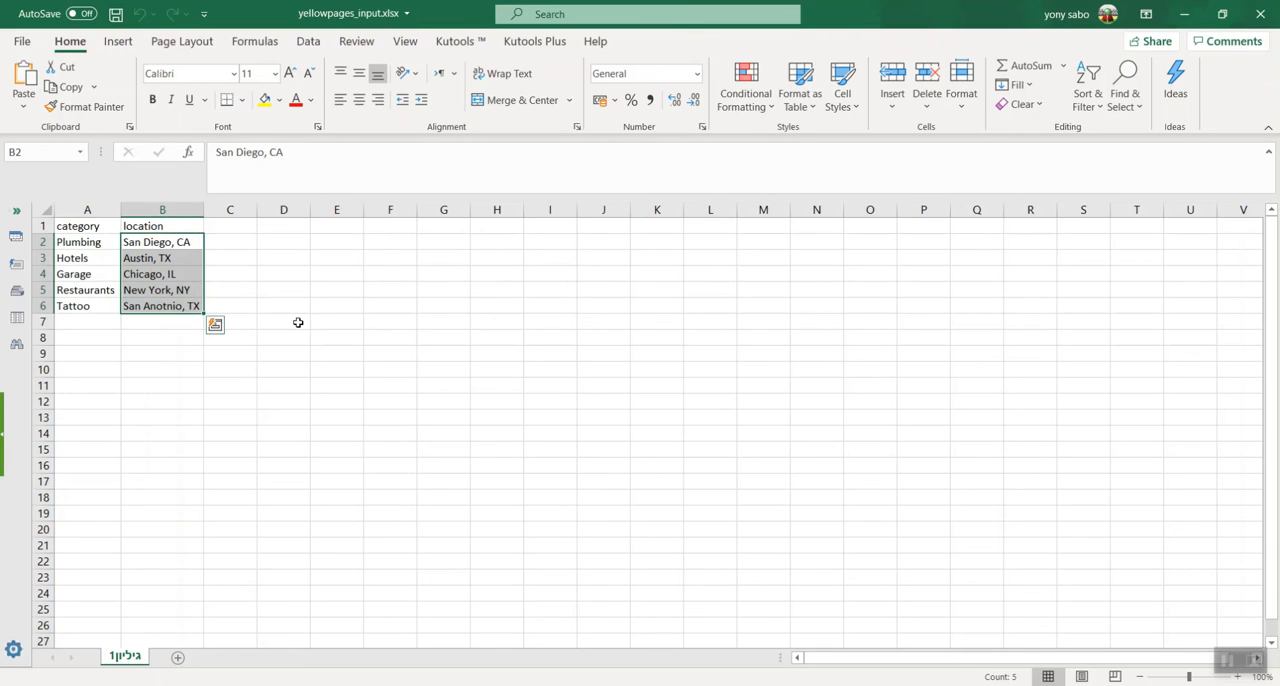
left_click(298, 322)
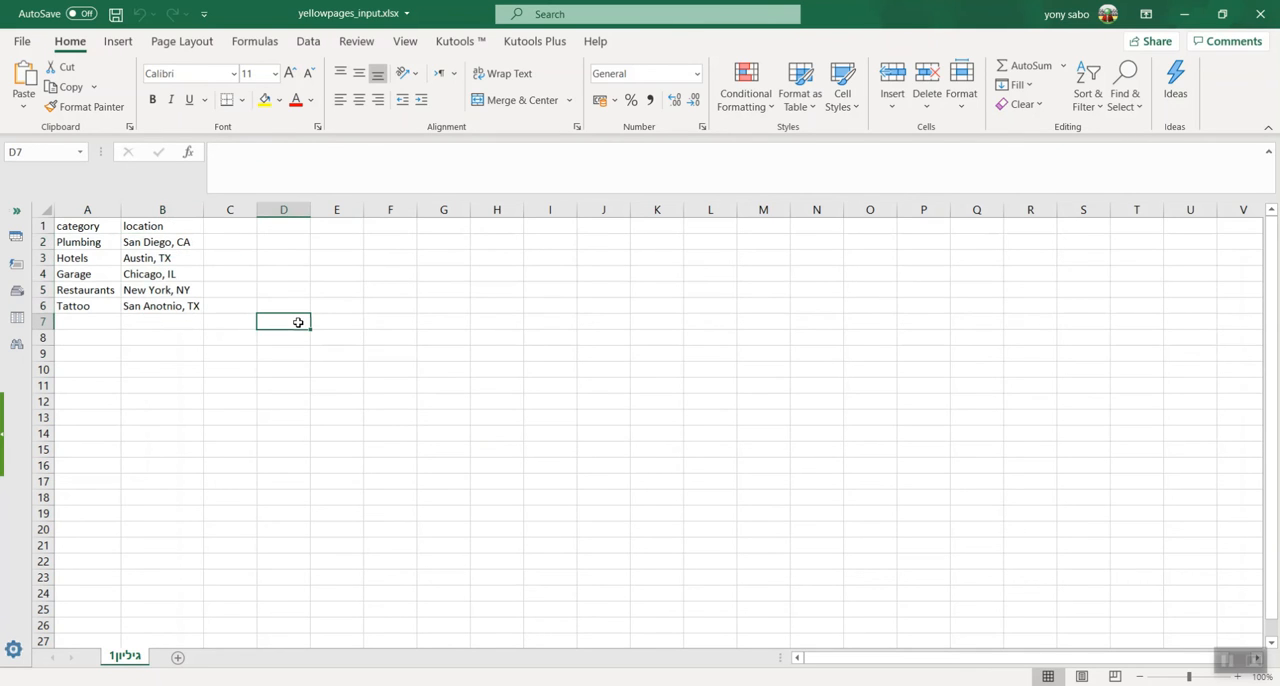
Switch back to Stalkit, add a new scraper with the display name yp_import and open its scraper builder
key("alt+Tab")
left_click(894, 405)
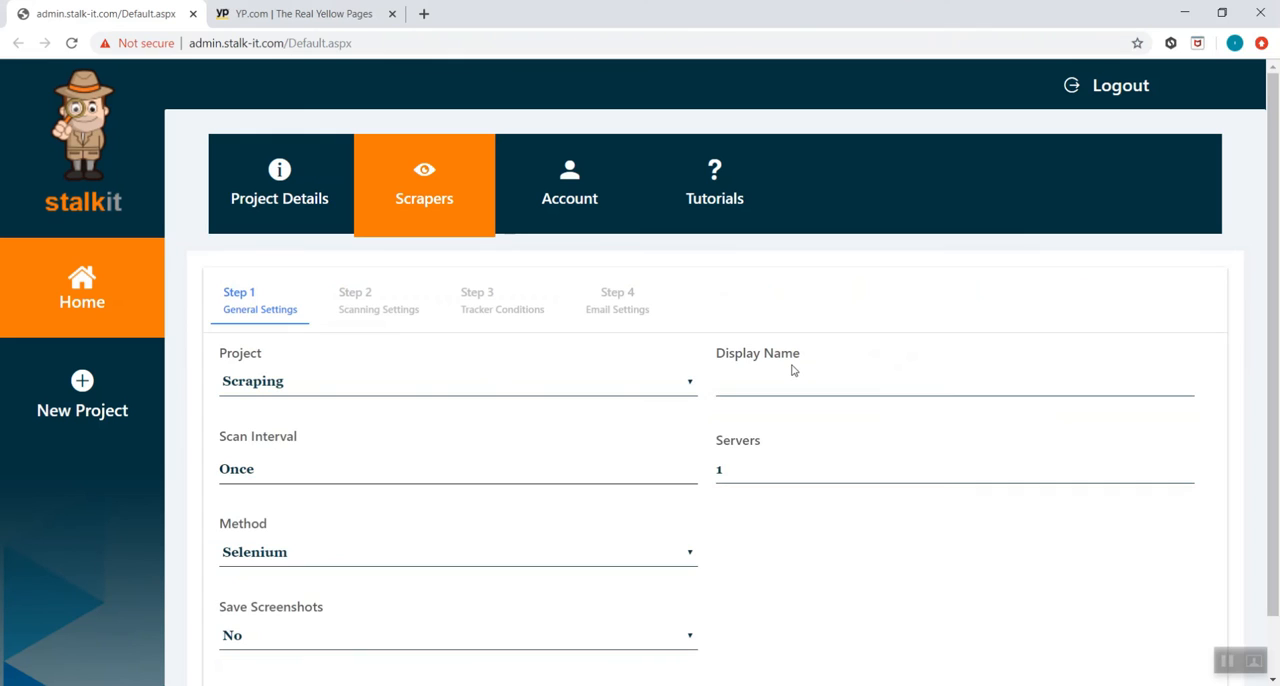
left_click(792, 372)
type("yp_import")
scroll(919, 471, "down", 1)
left_click(1137, 664)
left_click(778, 378)
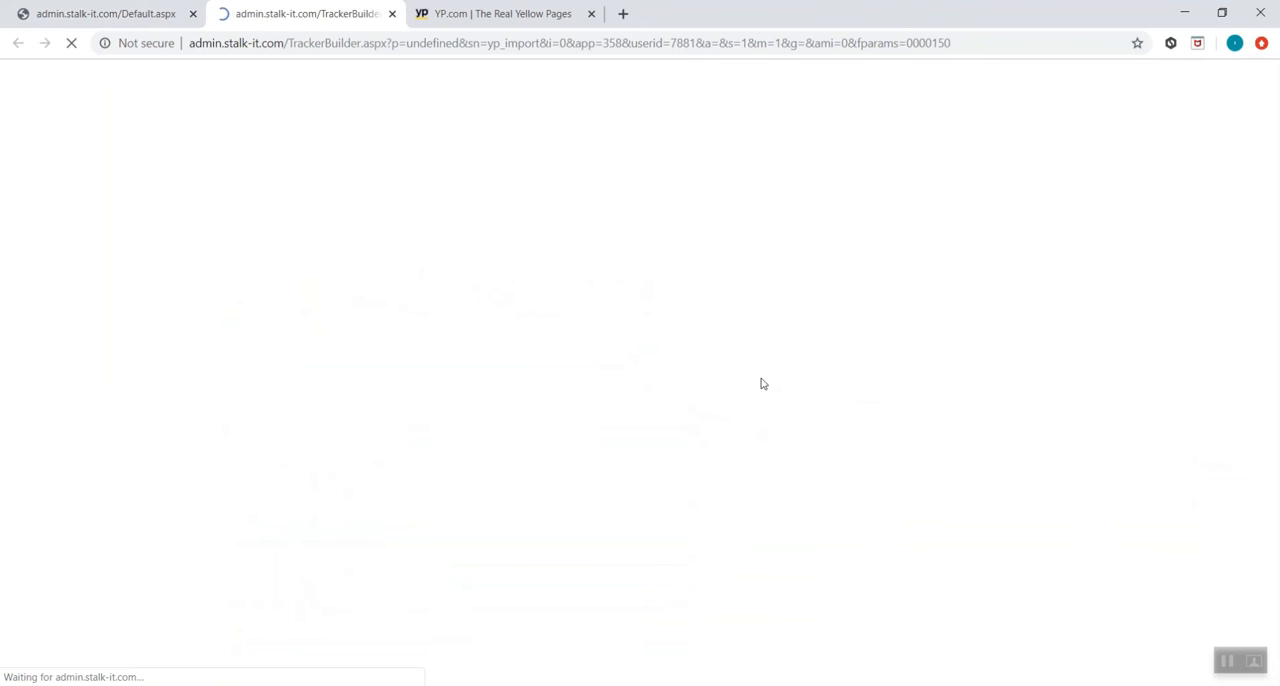
Add an Excel source that loads the local file yellowpages_input.xlsx from Documents
left_click(186, 97)
left_click(116, 285)
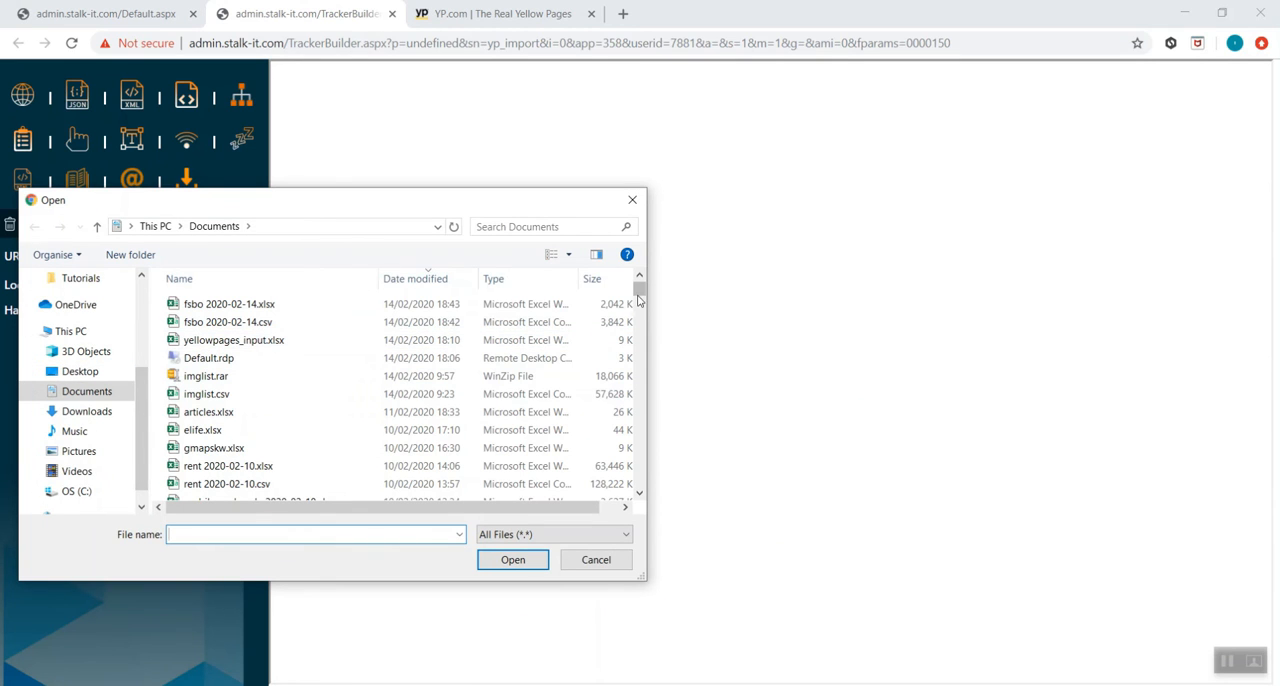
double_click(323, 341)
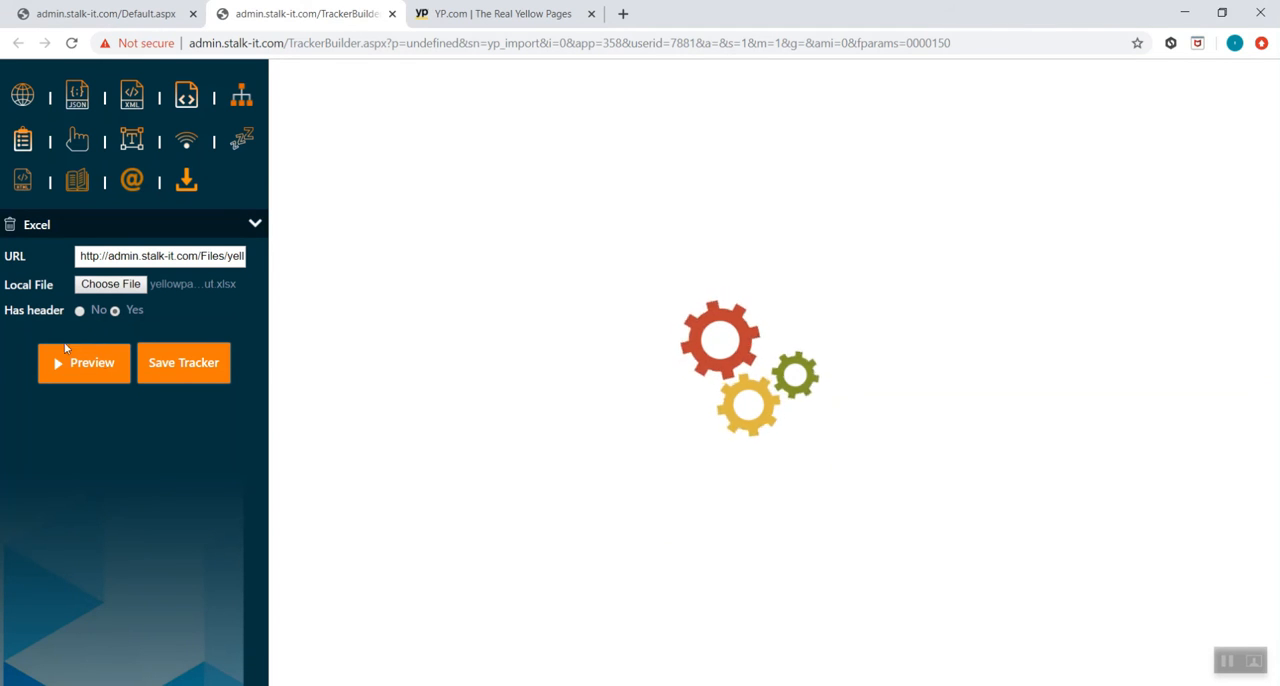
Add an Extract Data action with the table name yp_import and generate its category and location fields automatically
left_click(22, 140)
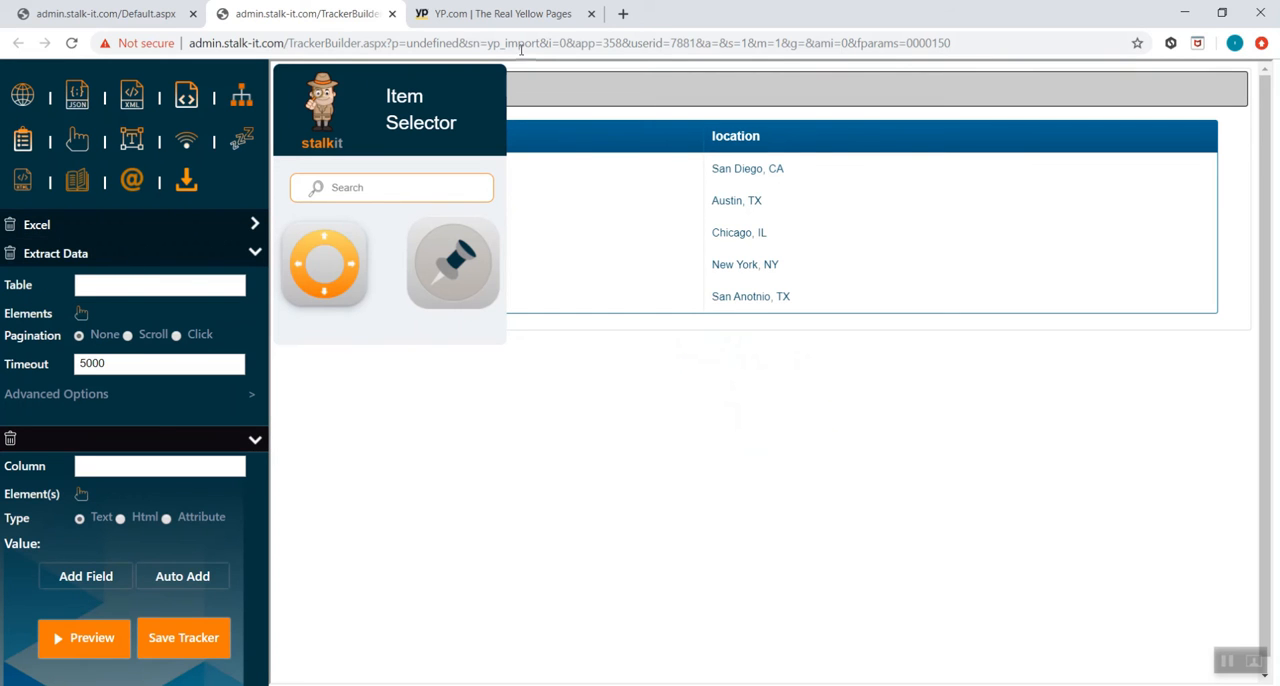
double_click(521, 43)
key("ctrl+c")
left_click(213, 284)
key("ctrl+v")
left_click_drag(463, 97, 883, 357)
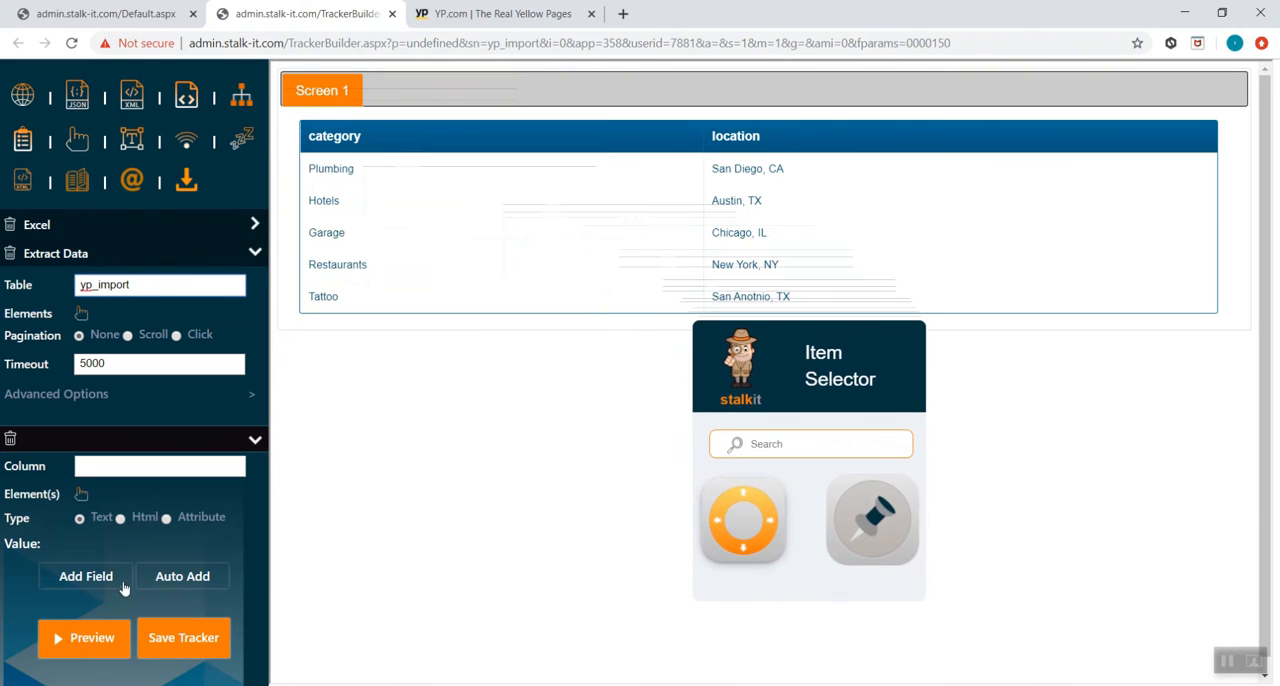
left_click(182, 576)
scroll(183, 575, "down", 1)
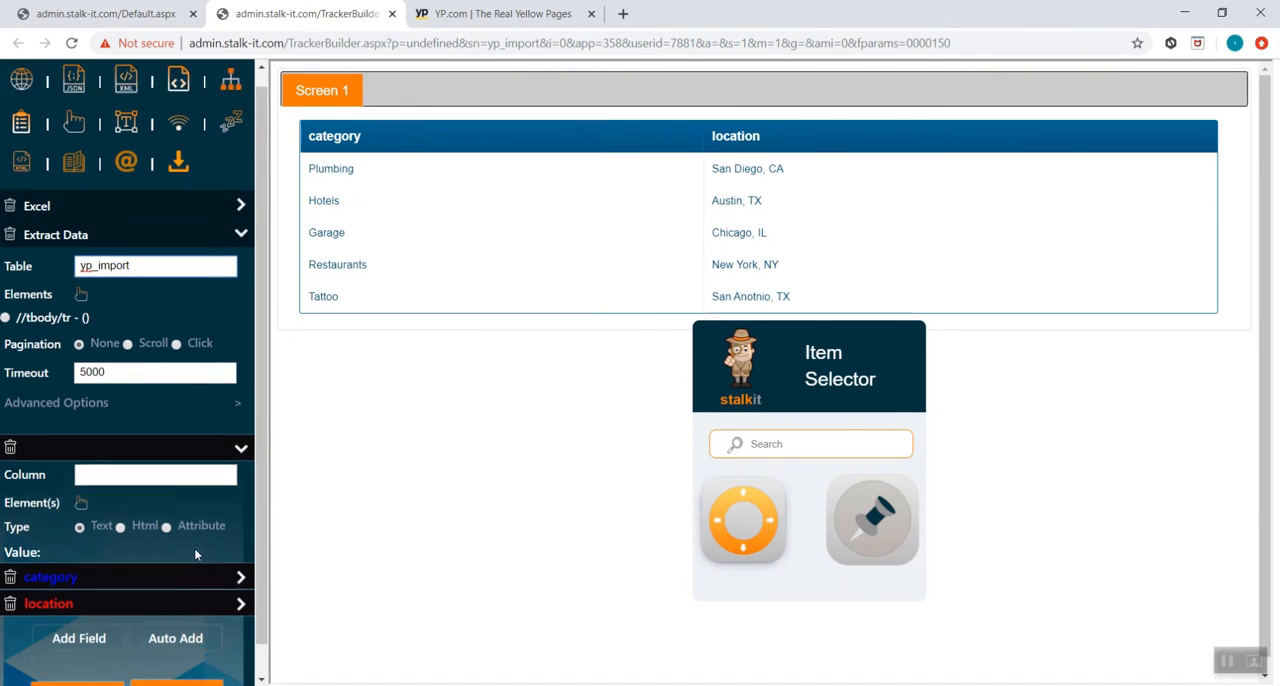
Save the tracker and activate the yp_import scraper in the scraper list
left_click(180, 663)
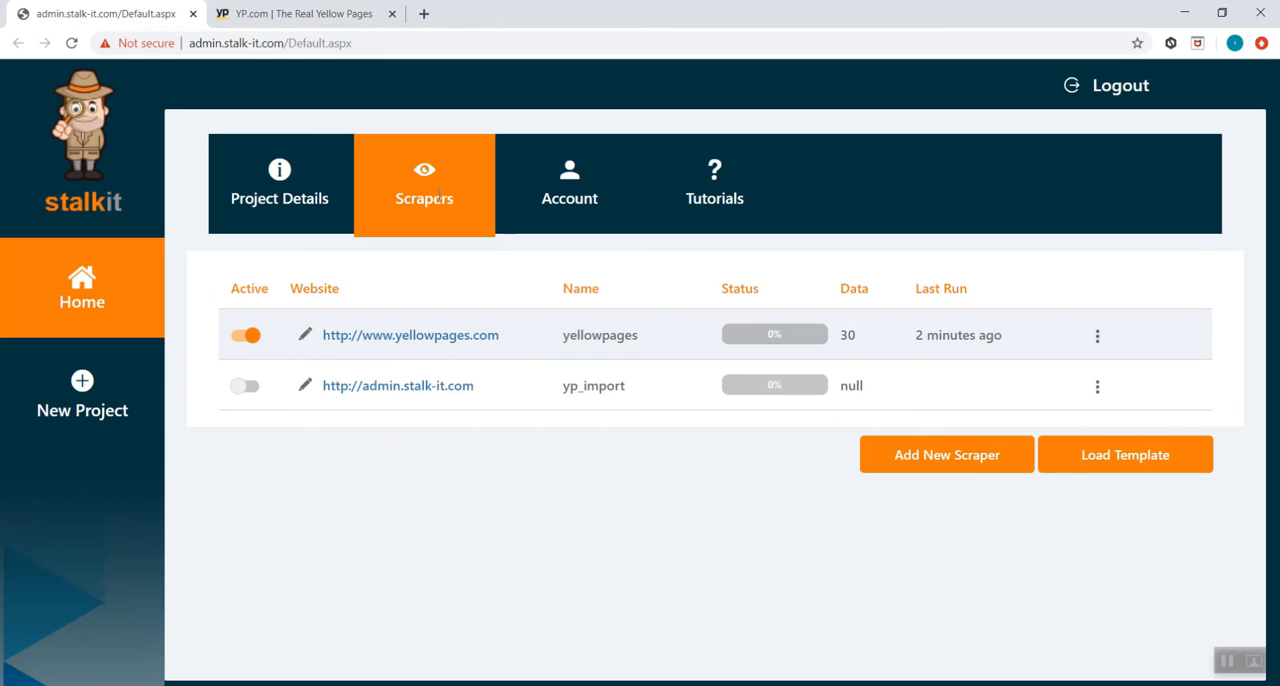
left_click(248, 387)
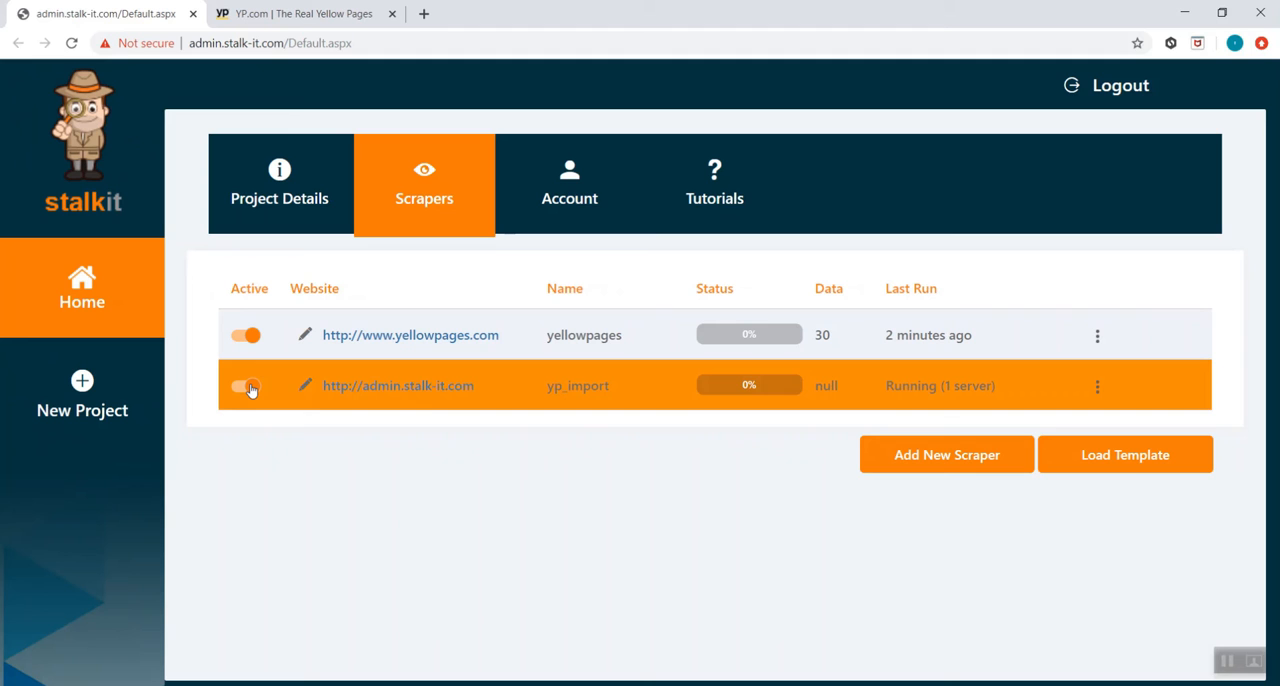
Open the yp_import scraper's collected data and examine the category and location pairs in the preview
left_click(1097, 388)
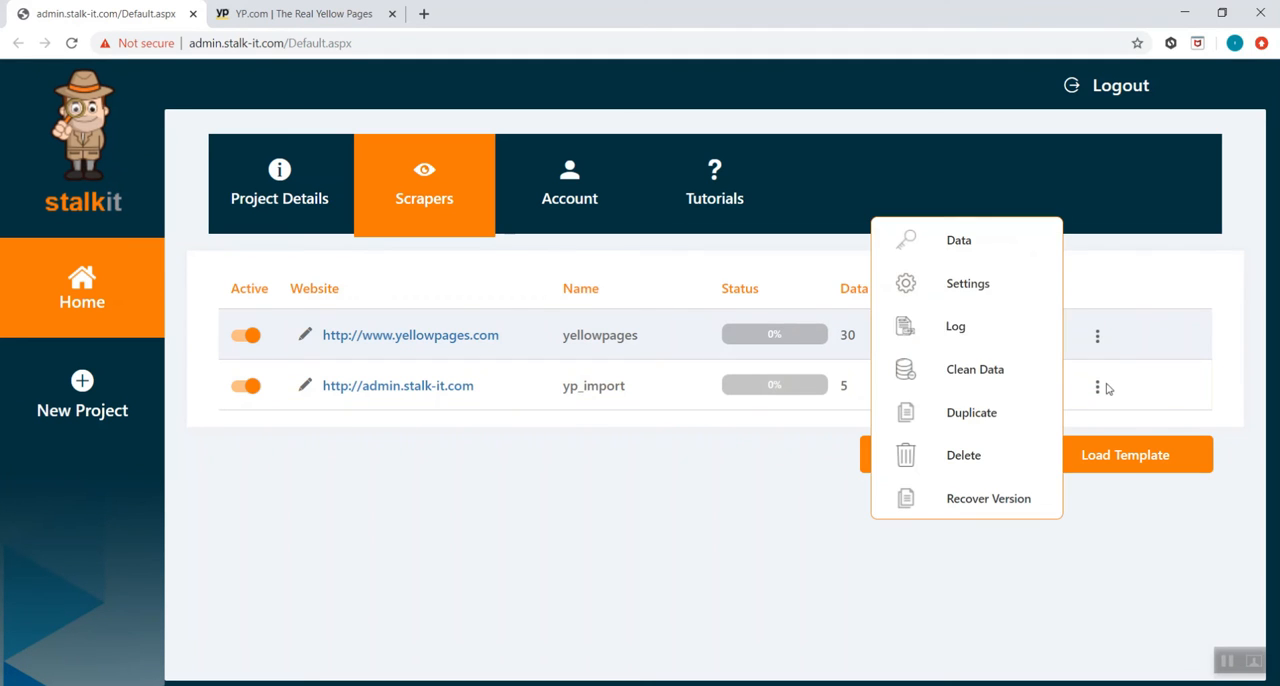
left_click(988, 272)
scroll(888, 386, "down", 1)
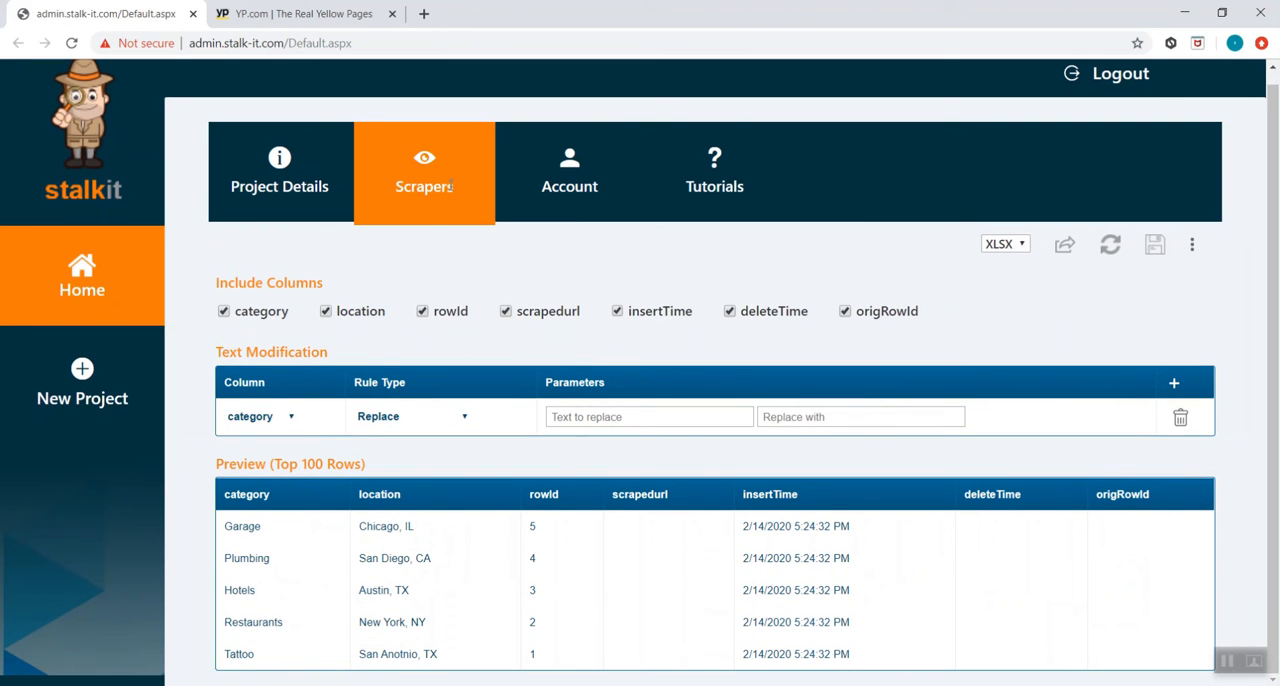
double_click(232, 526)
double_click(380, 526)
double_click(388, 557)
double_click(386, 589)
left_click(324, 552)
left_click_drag(226, 524, 574, 523)
left_click(575, 532)
double_click(242, 648)
double_click(384, 650)
left_click(272, 565)
Open the yellowpages scraper's settings and launch its scraper builder from the scanning settings
left_click(455, 200)
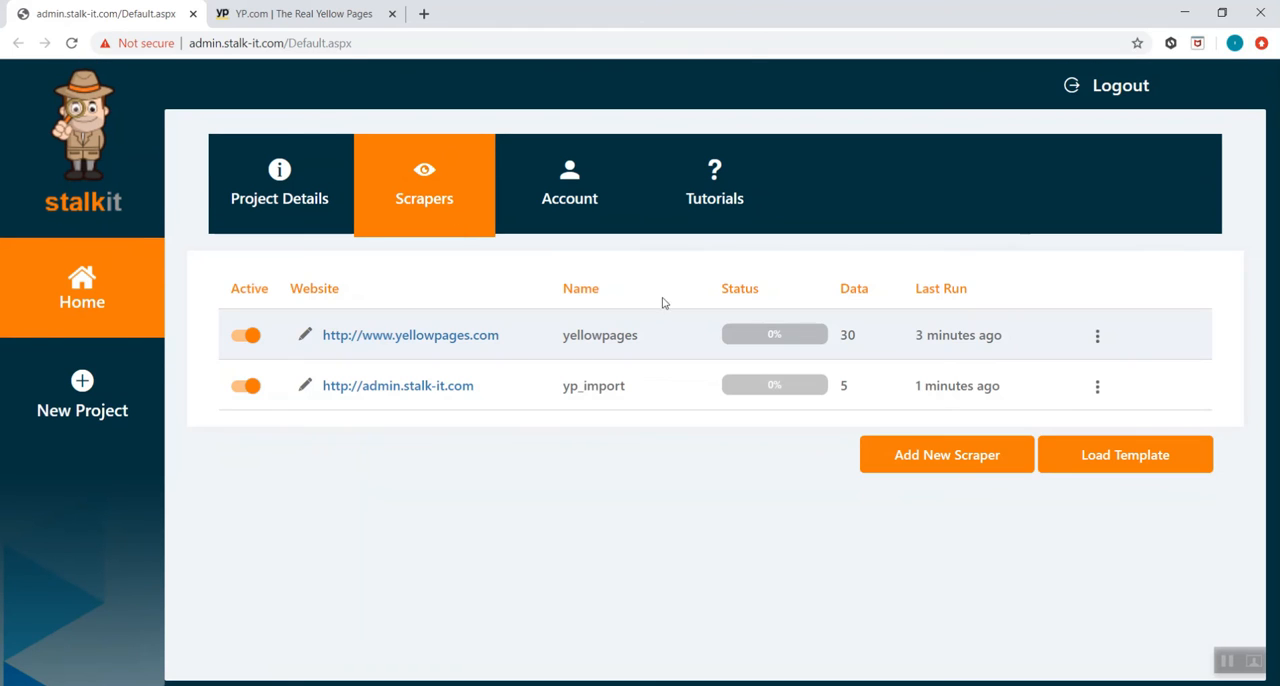
left_click(1095, 335)
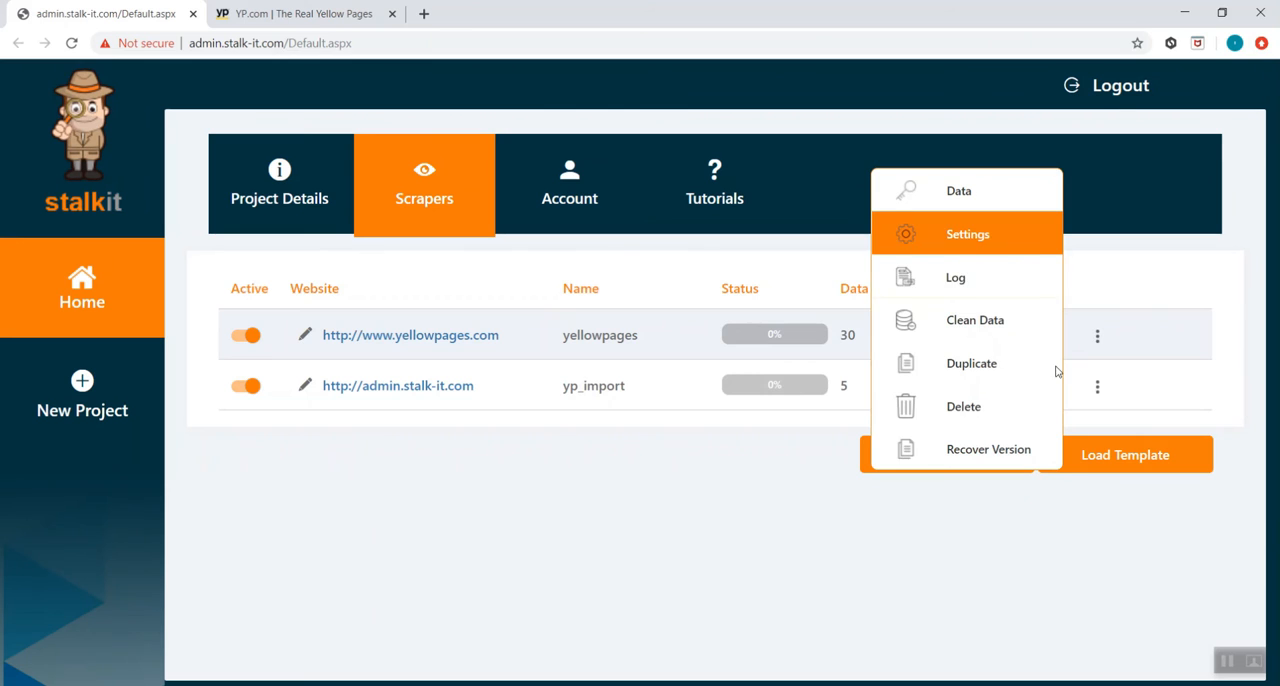
left_click(1050, 231)
scroll(1073, 509, "down", 1)
left_click(1137, 663)
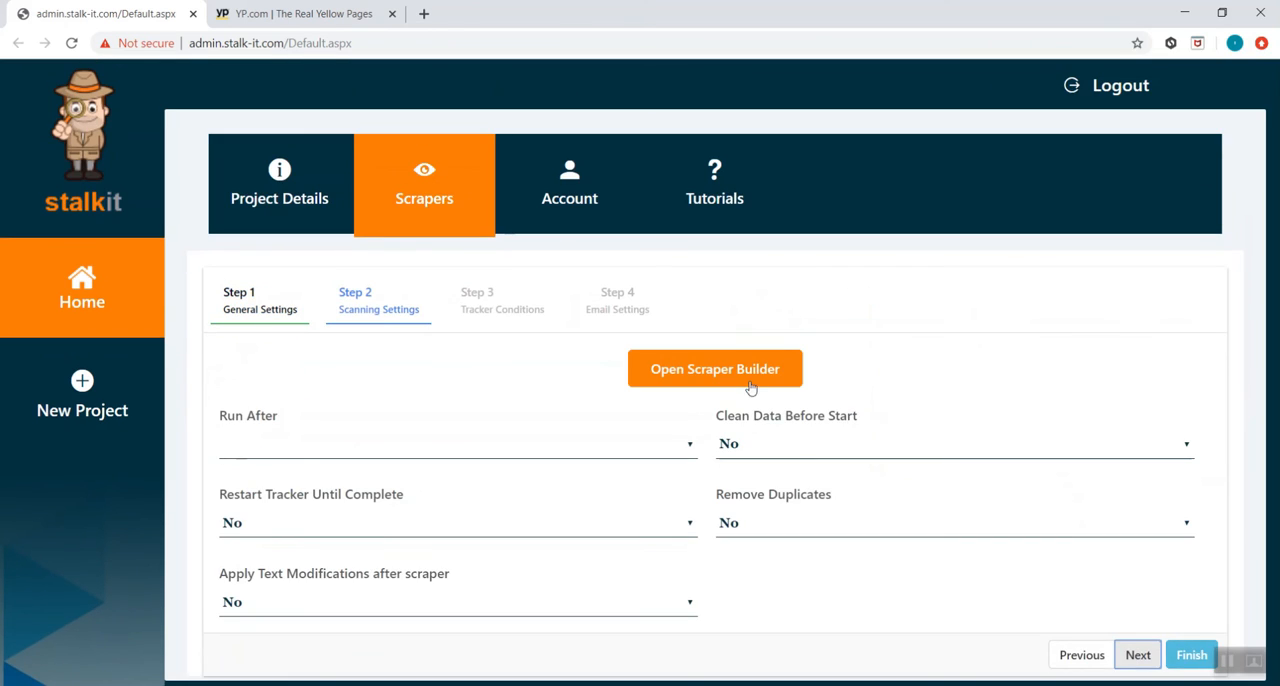
left_click(745, 378)
Replace the fixed text "plumbers" in the first Input action with the category column of the yp_import table
left_click(252, 257)
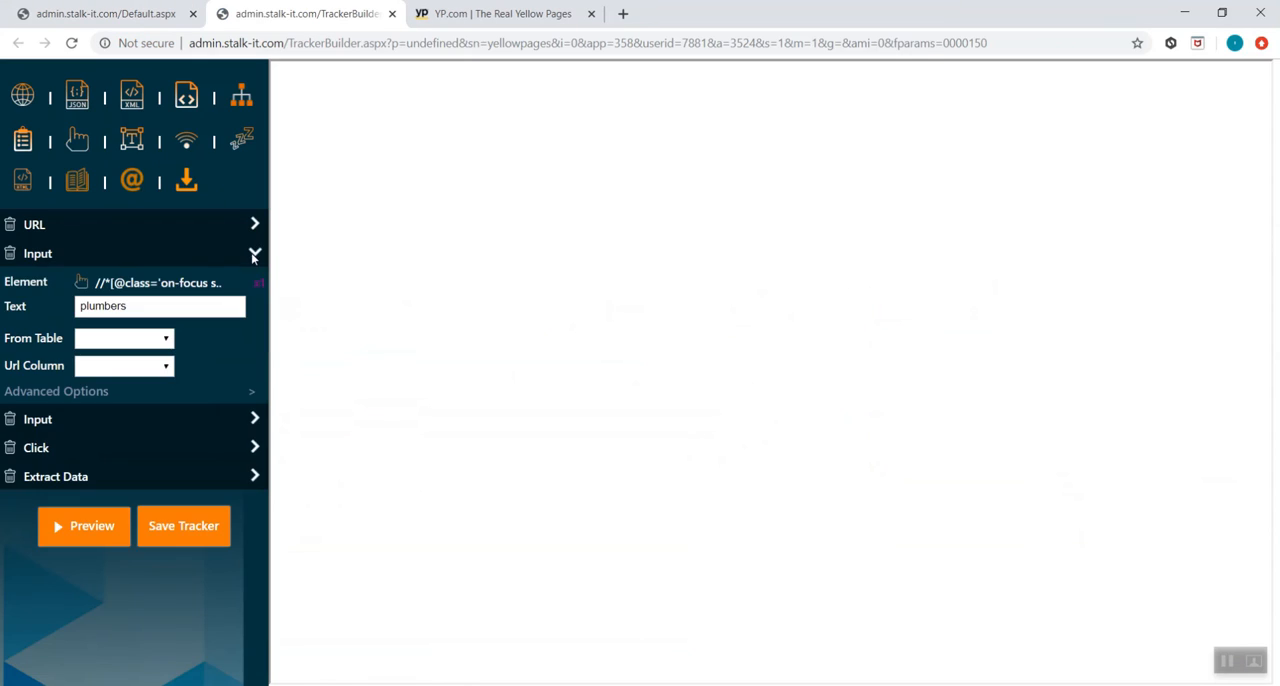
double_click(206, 297)
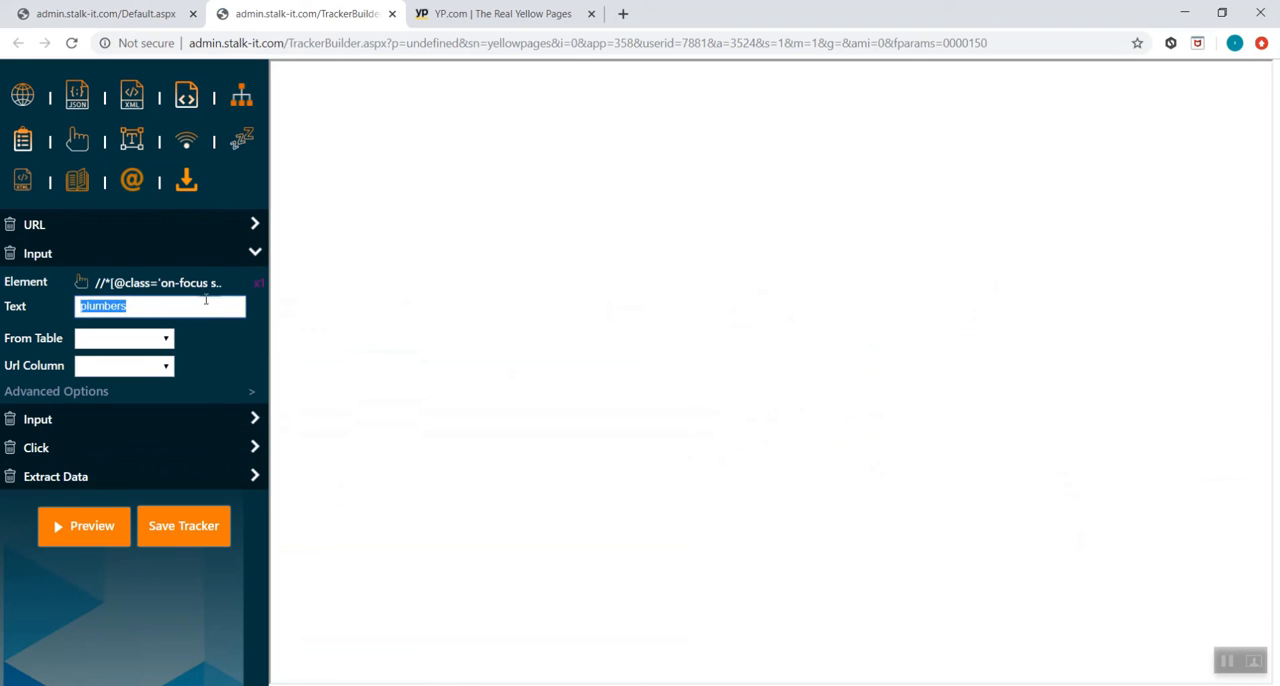
key("Delete")
left_click(143, 340)
left_click(124, 402)
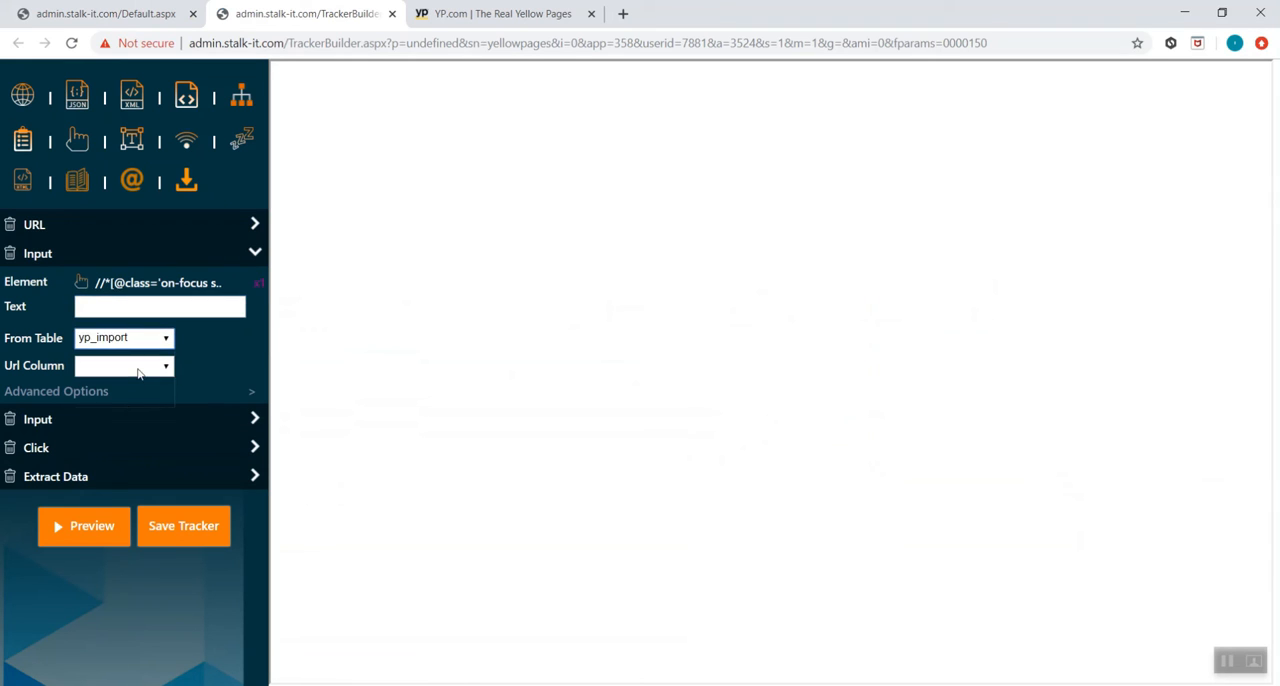
left_click(137, 366)
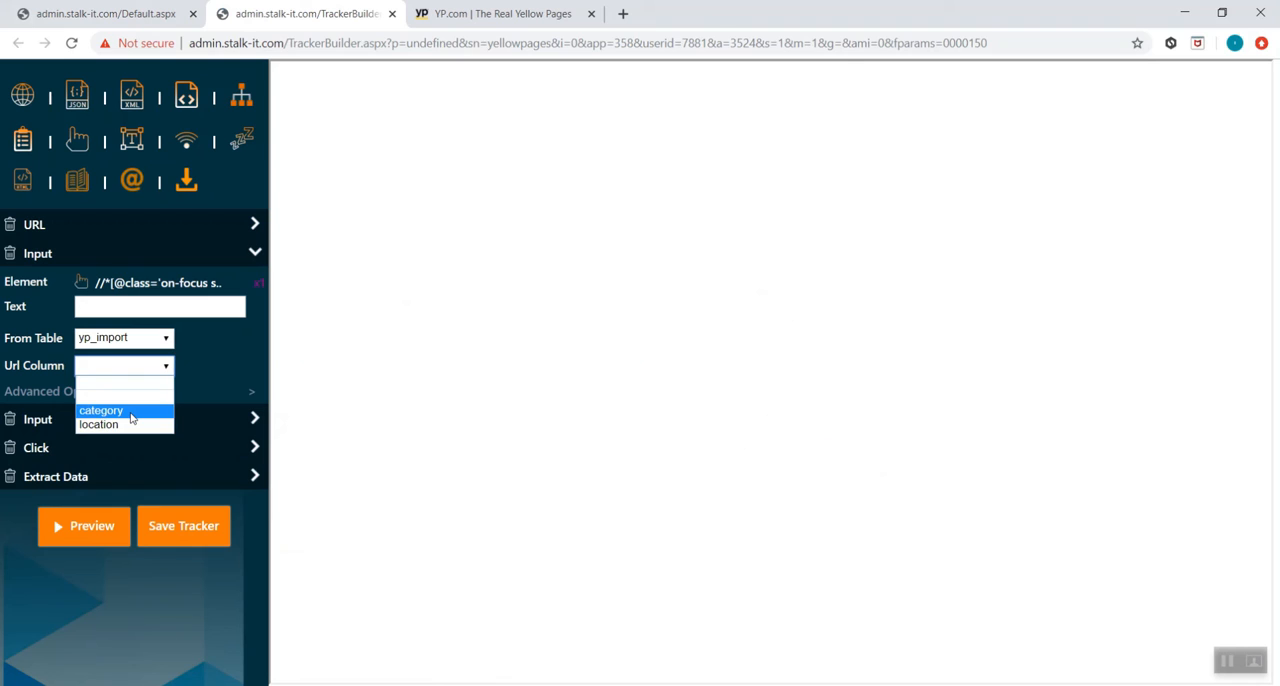
left_click(131, 412)
Replace the fixed text "san diego, ca" in the second Input action with the location column of the yp_import table
left_click(255, 419)
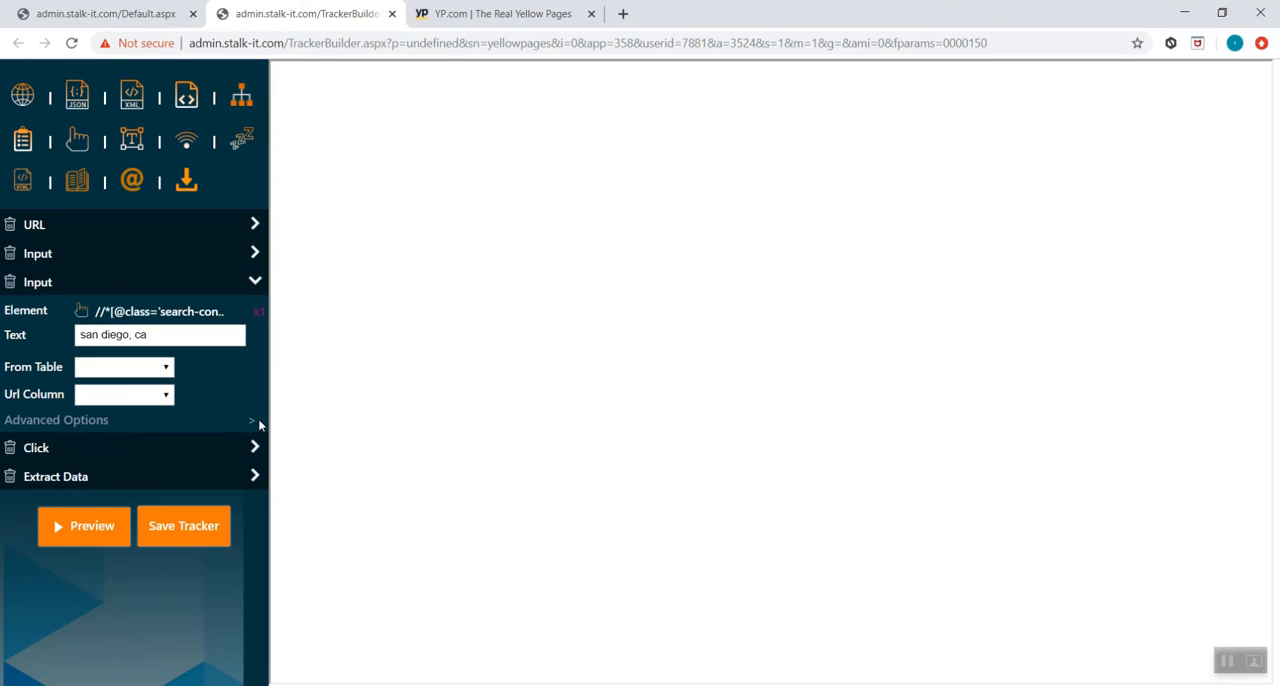
triple_click(146, 337)
key("Delete")
left_click(137, 369)
left_click(127, 425)
left_click(127, 395)
left_click(134, 455)
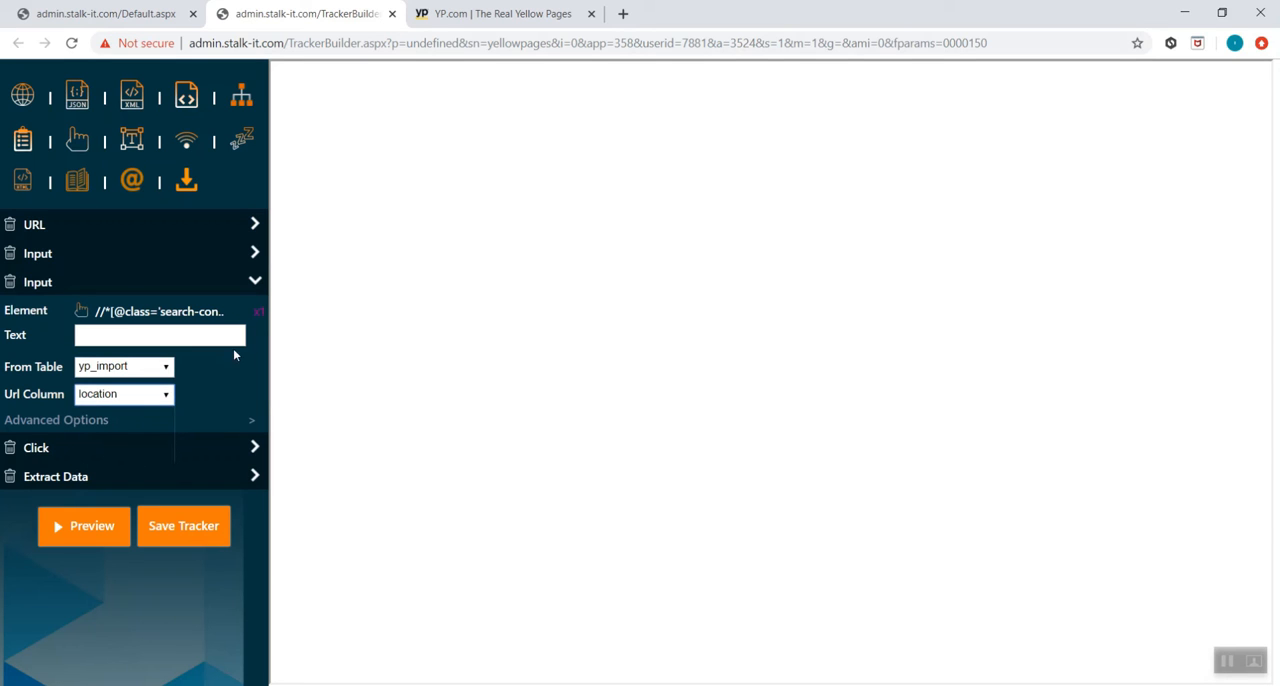
Check the advanced options of both Input actions and save the tracker
left_click(255, 254)
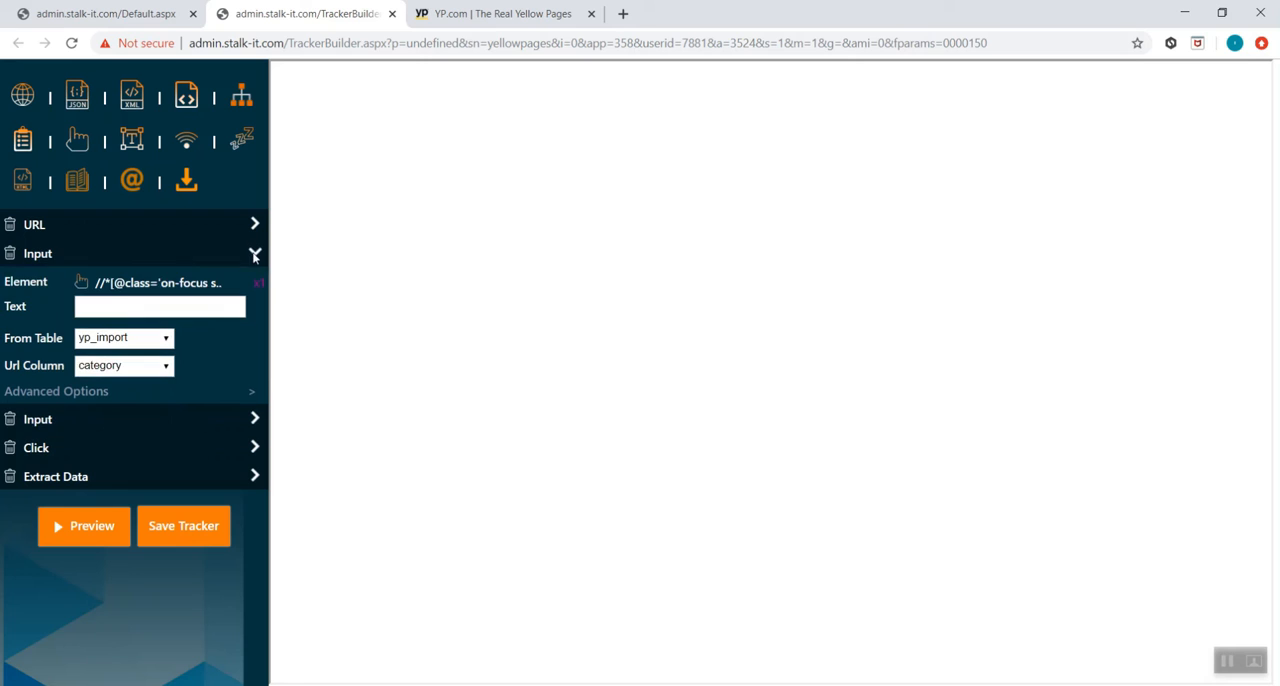
left_click(252, 396)
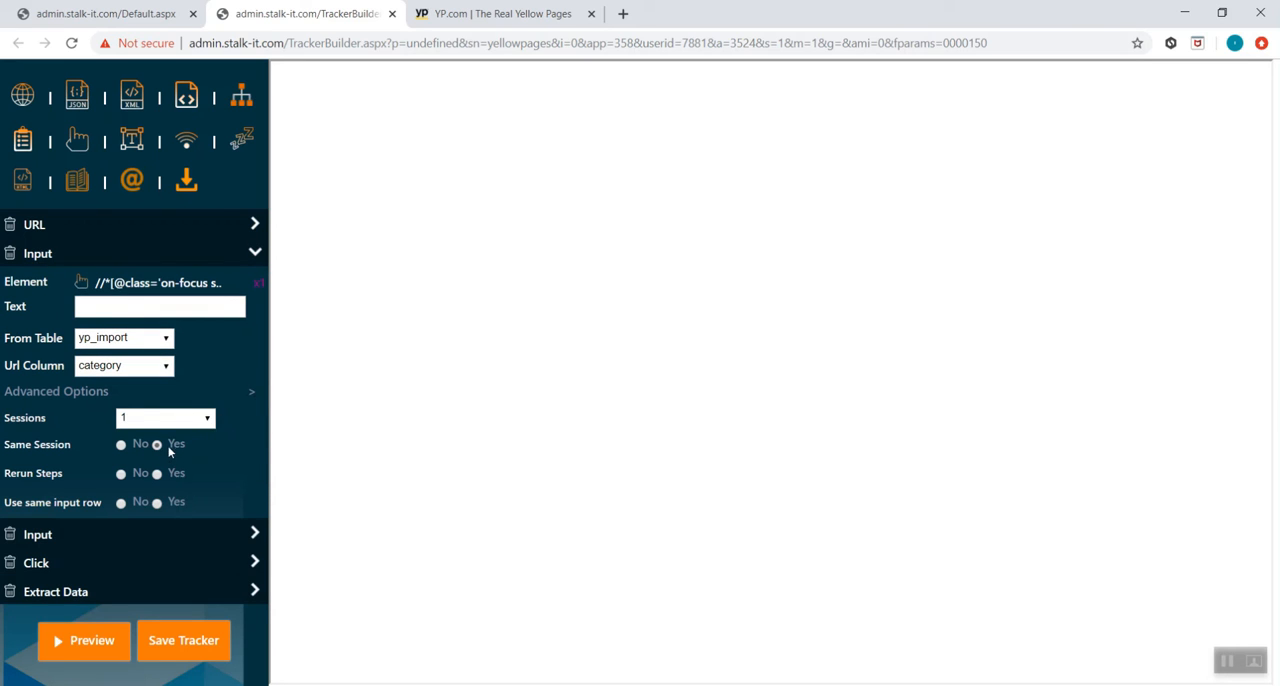
left_click(255, 534)
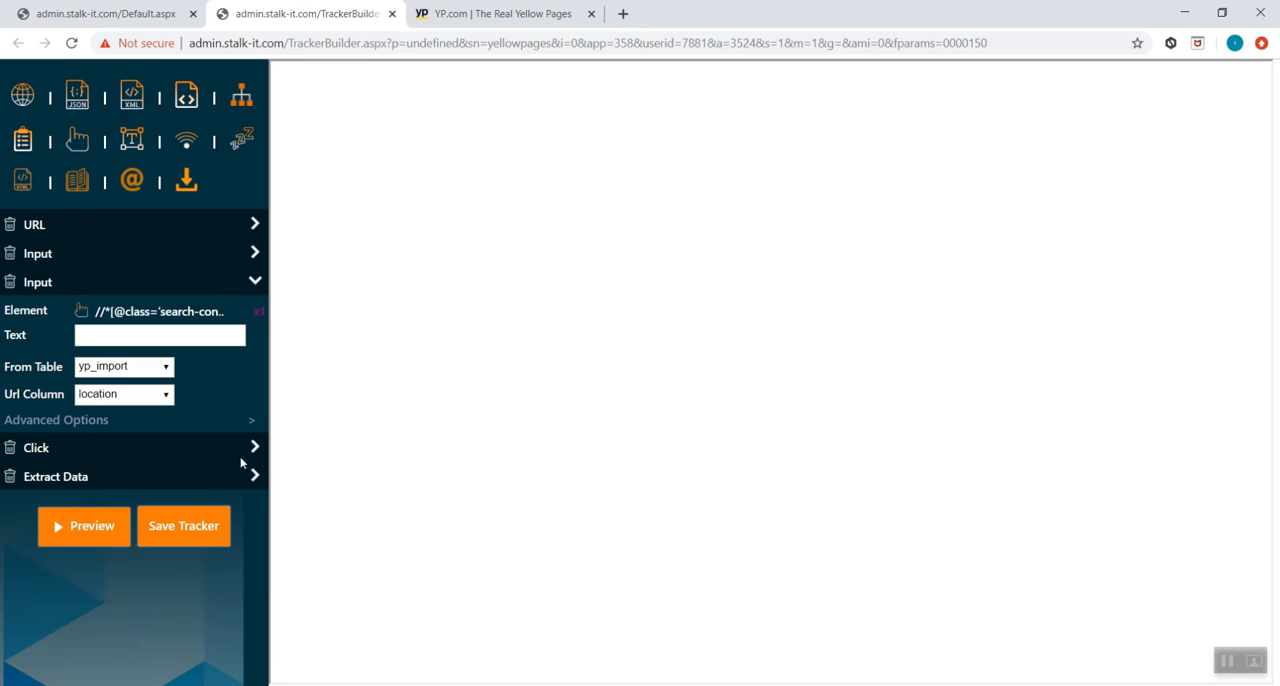
left_click(256, 421)
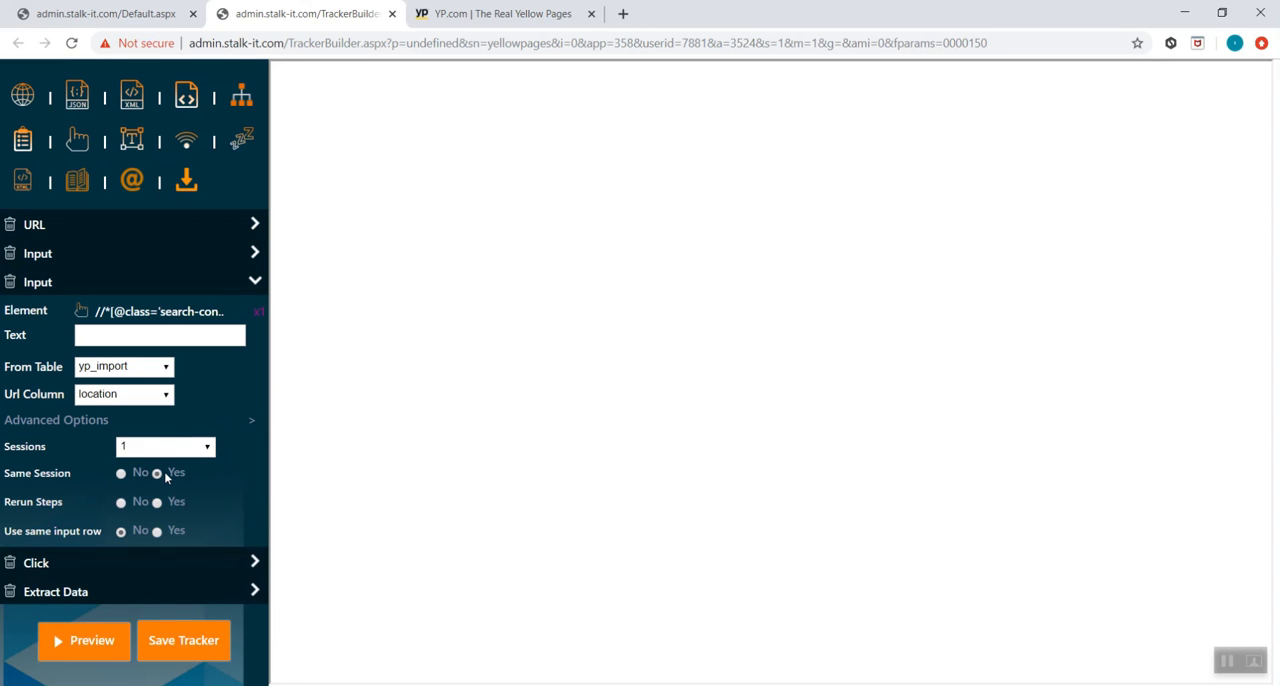
left_click(185, 643)
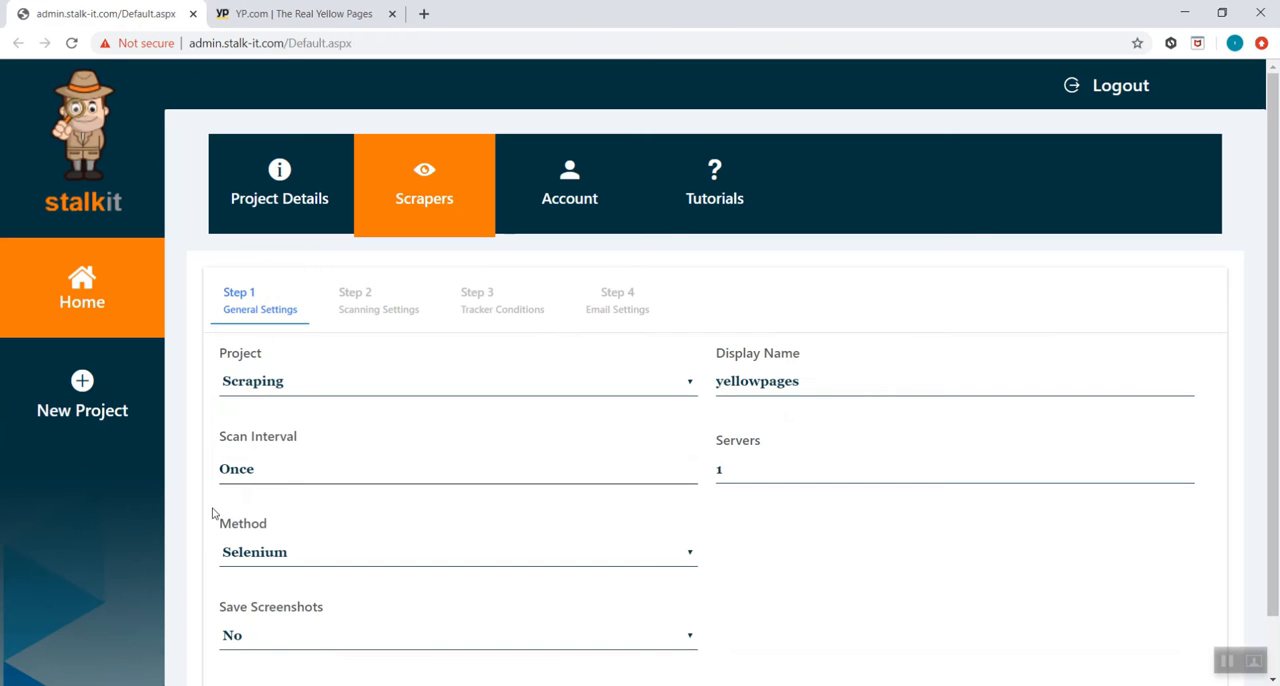
Deactivate the yellowpages scraper to clean its collected data and logs, and activate it again
left_click(468, 177)
left_click(247, 336)
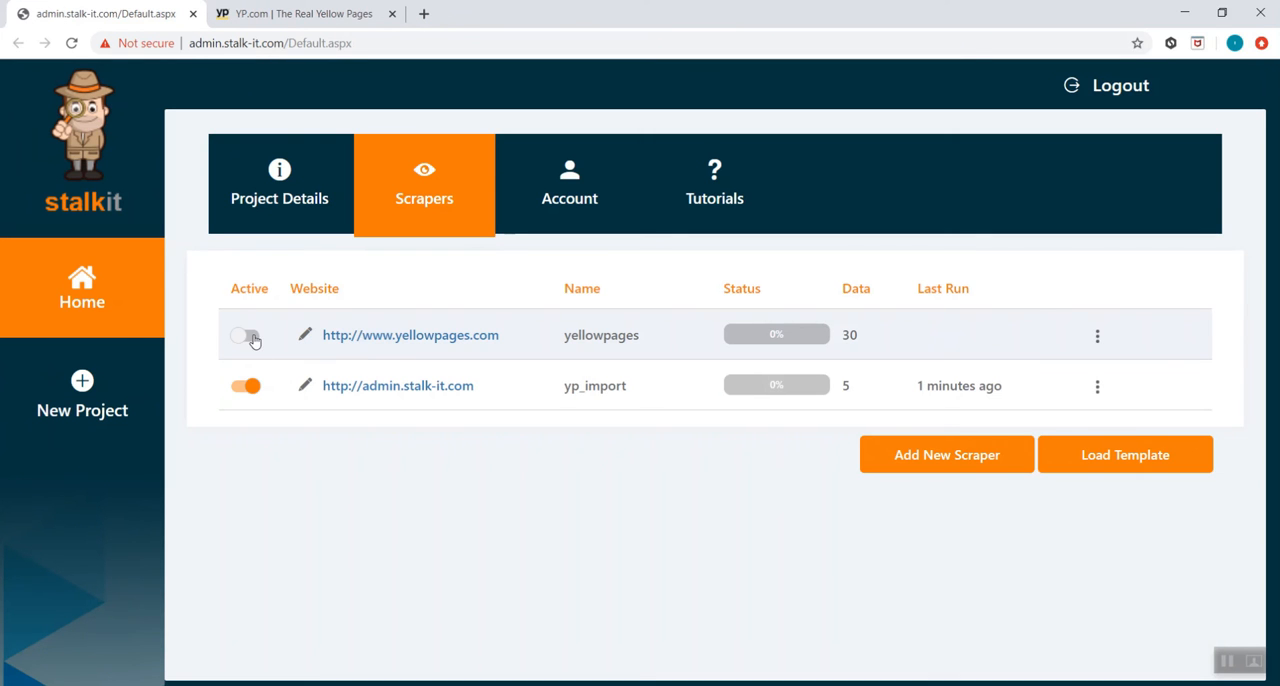
left_click(1097, 336)
left_click(1020, 314)
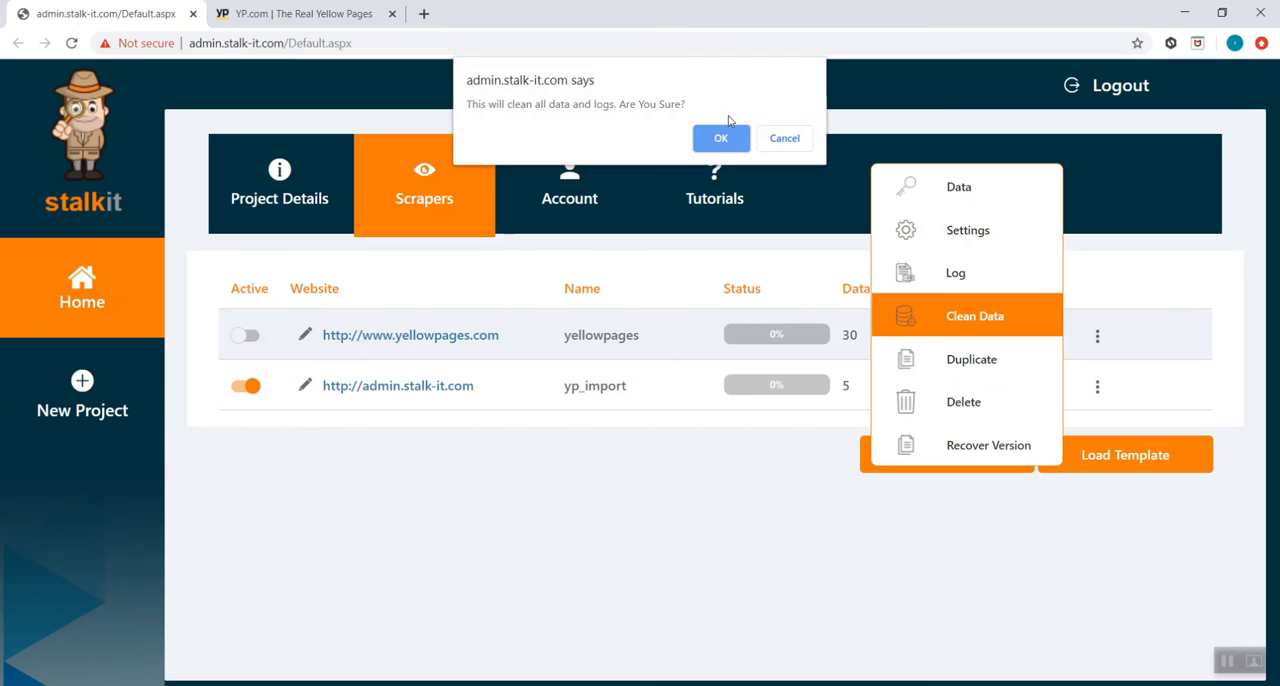
left_click(721, 138)
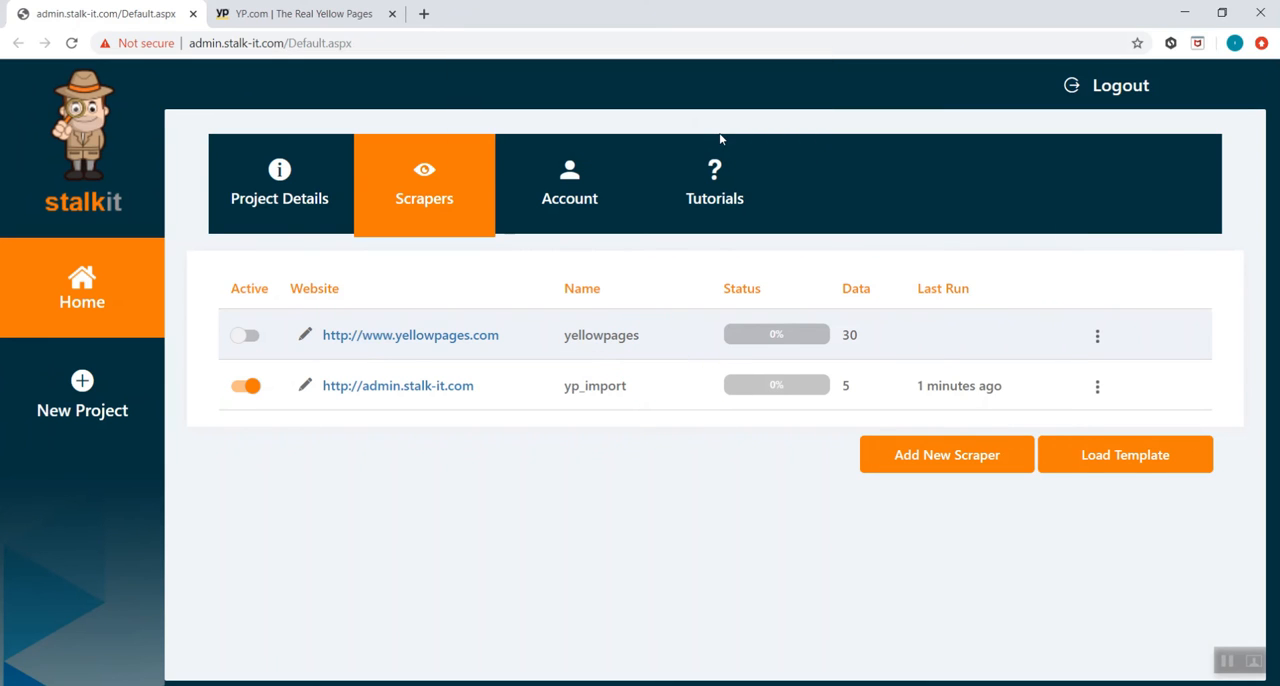
left_click(249, 336)
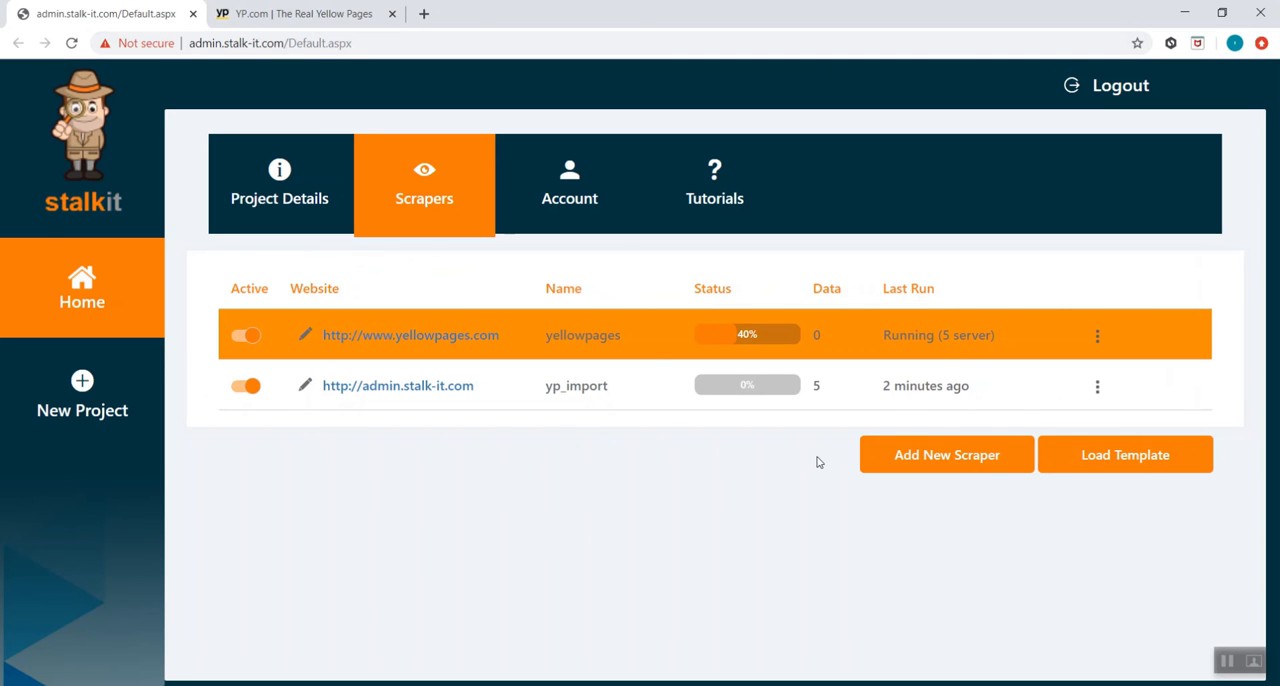
Review the running yellowpages scraper's log until its searches finish, and close the log
left_click(1097, 336)
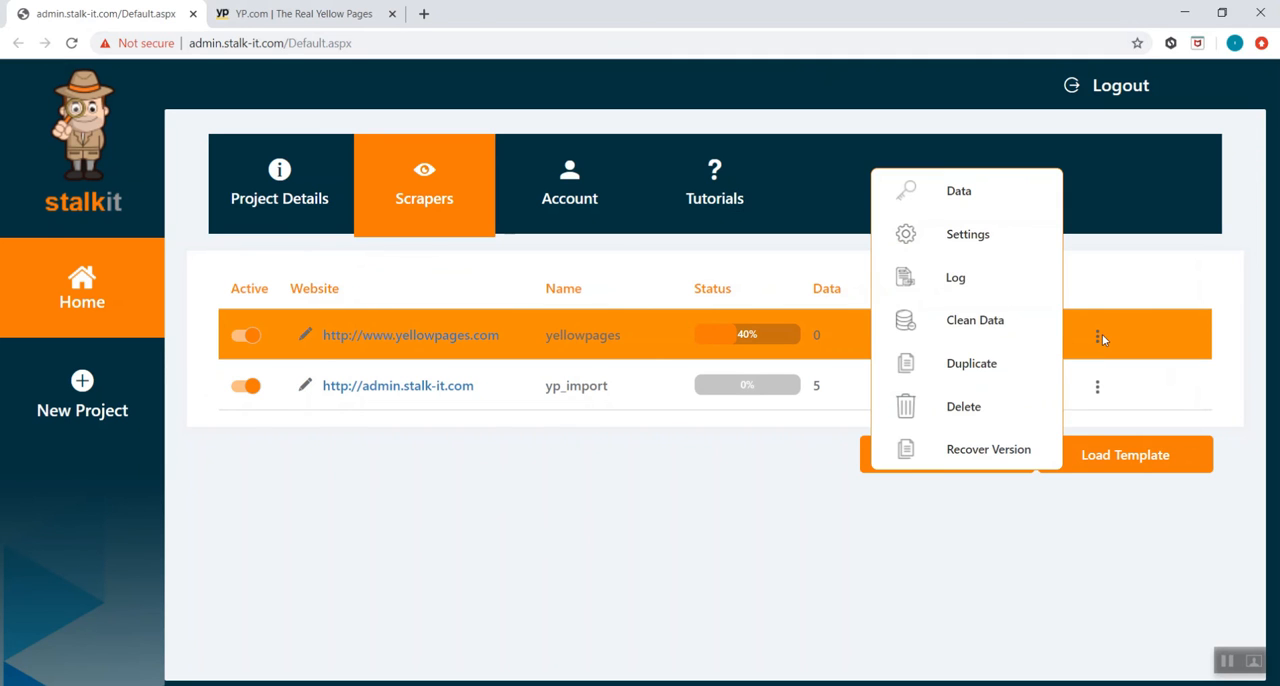
left_click(1028, 281)
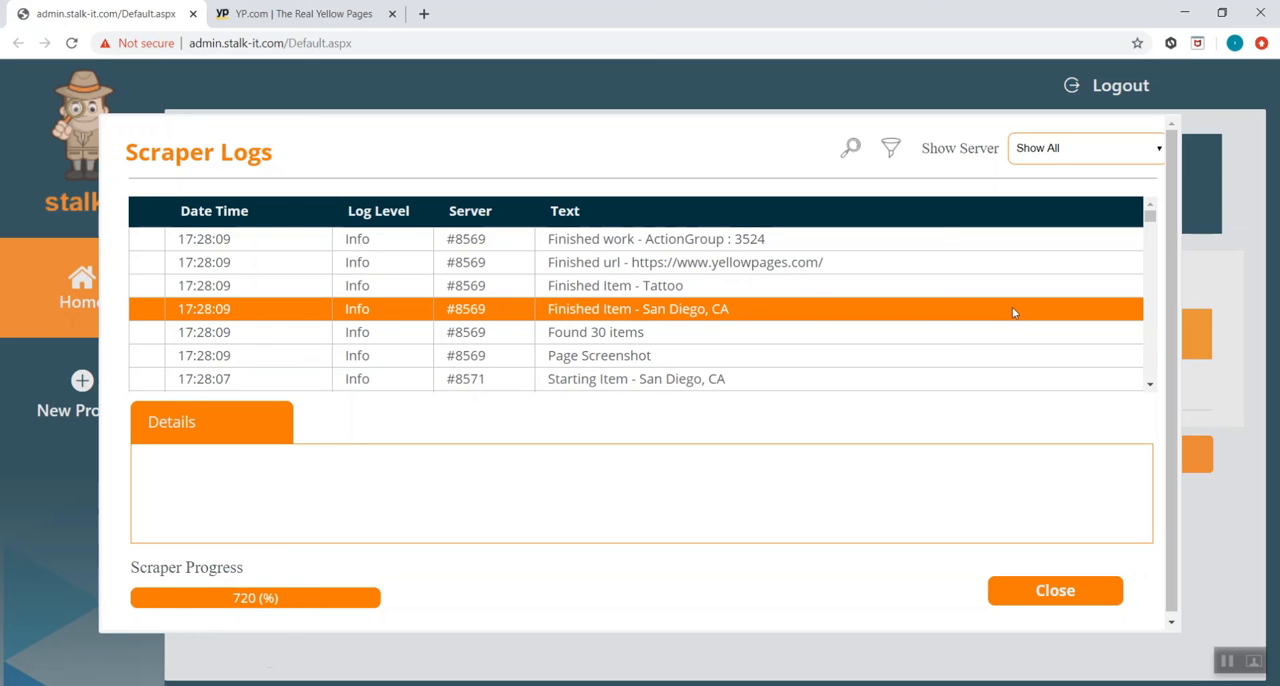
left_click(1074, 593)
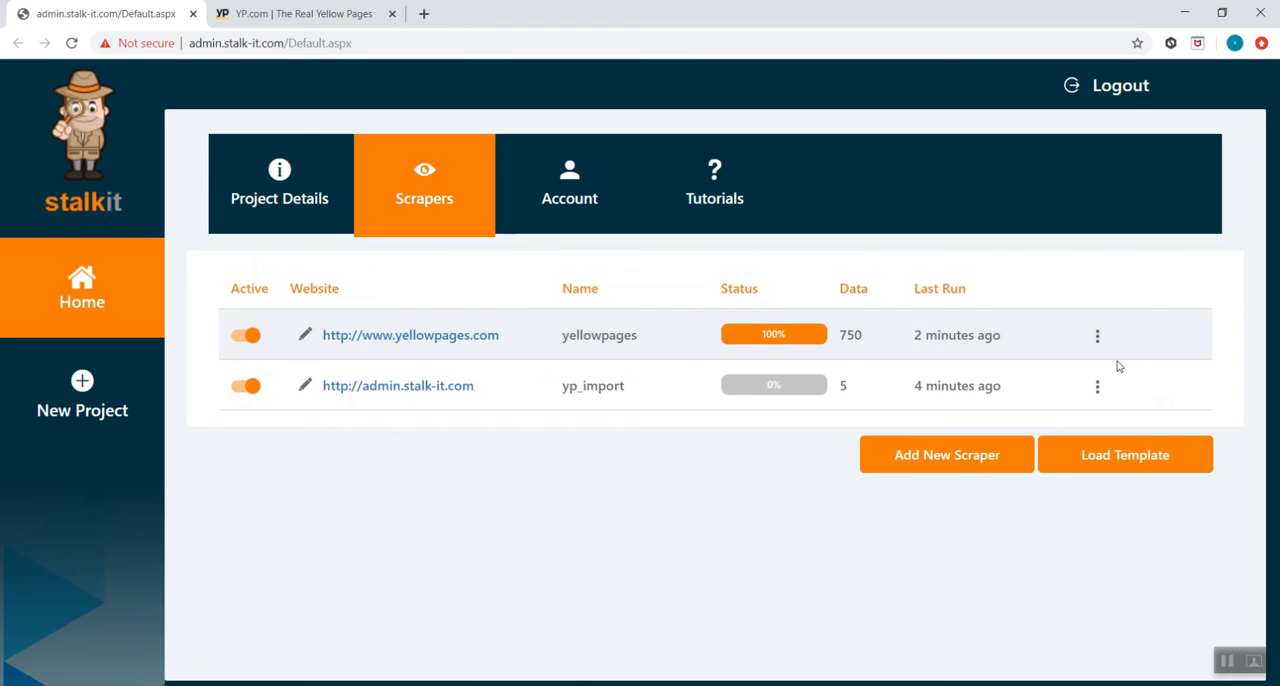
Examine the preview of the yellowpages scraper's collected data and return to the scraper list
left_click(1098, 337)
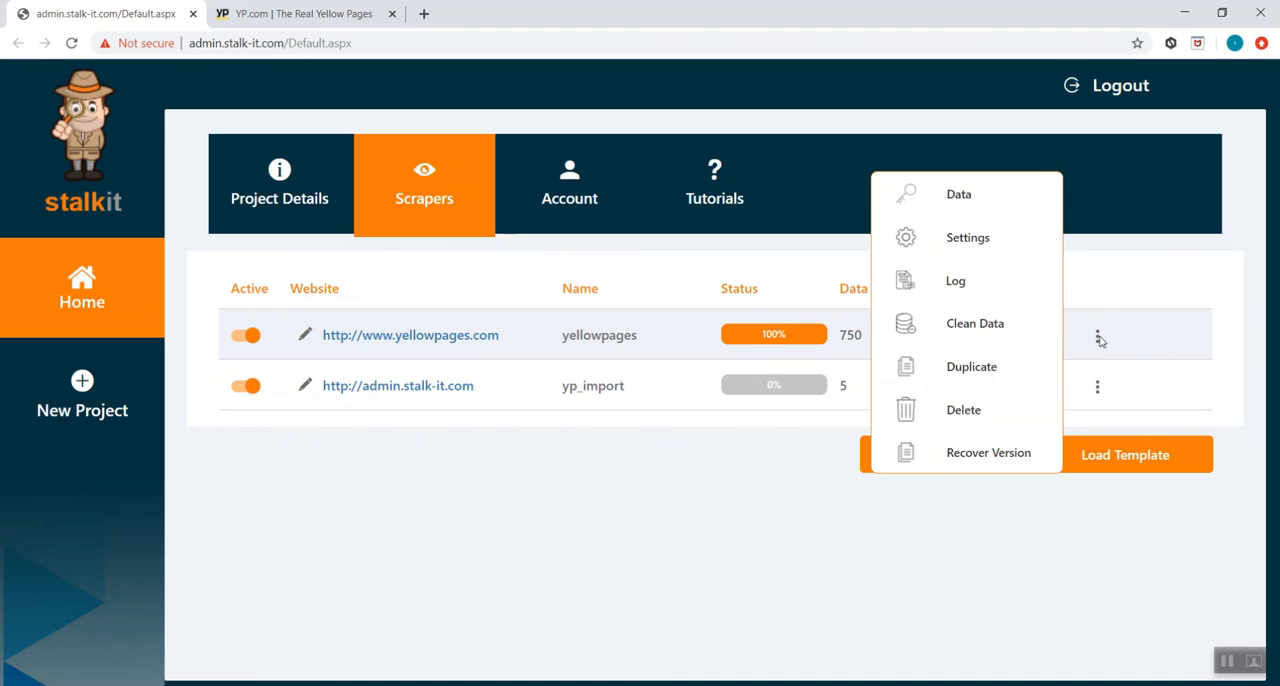
left_click(1038, 212)
scroll(842, 562, "down", 1)
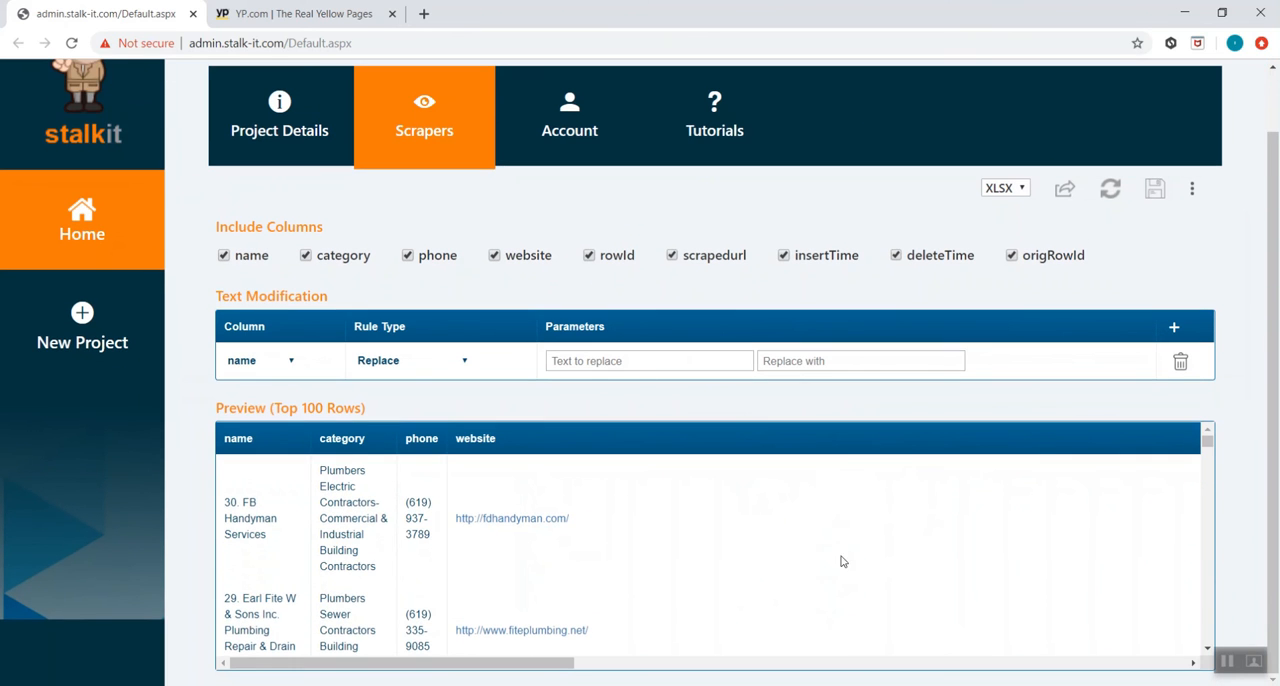
scroll(597, 609, "down", 2)
scroll(597, 612, "down", 5)
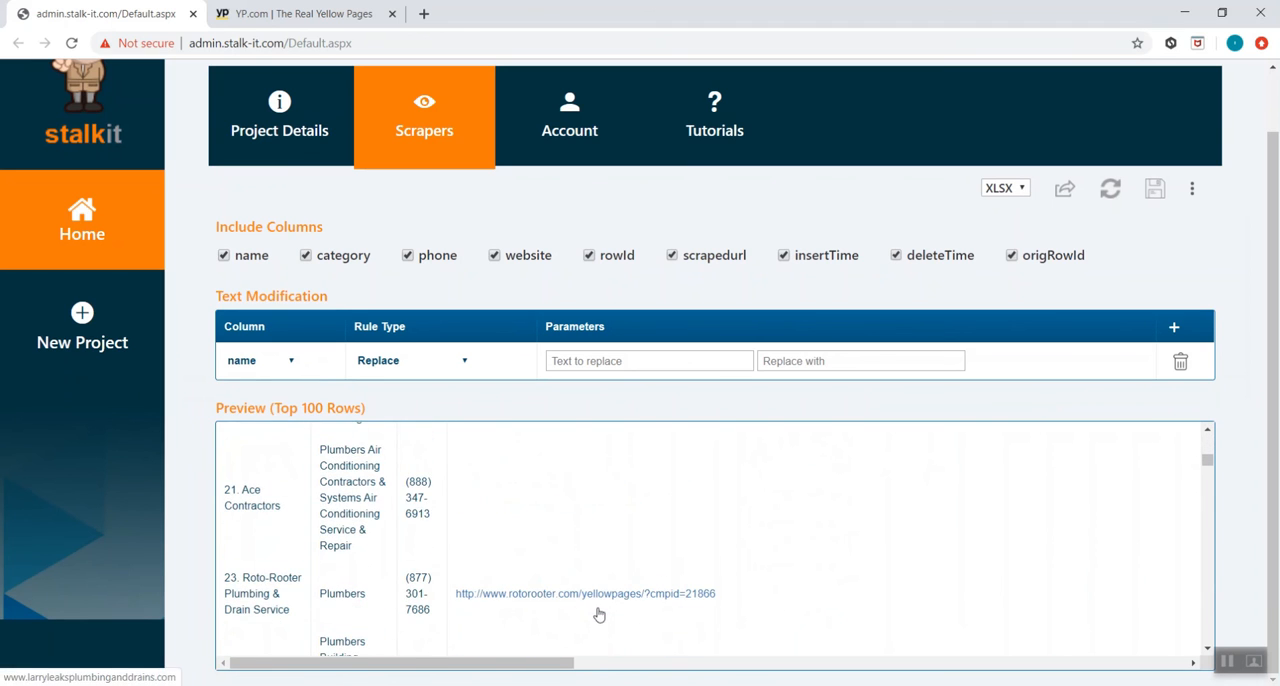
left_click_drag(557, 662, 514, 634)
scroll(511, 477, "up", 6)
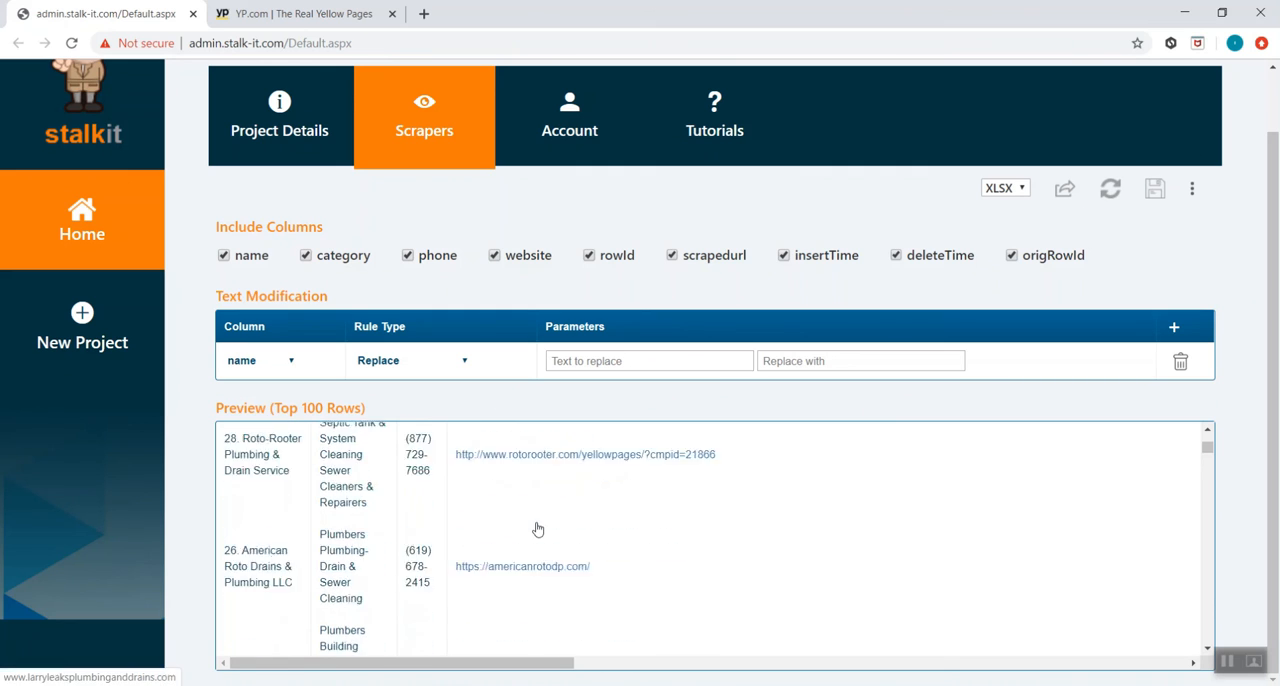
scroll(537, 529, "up", 3)
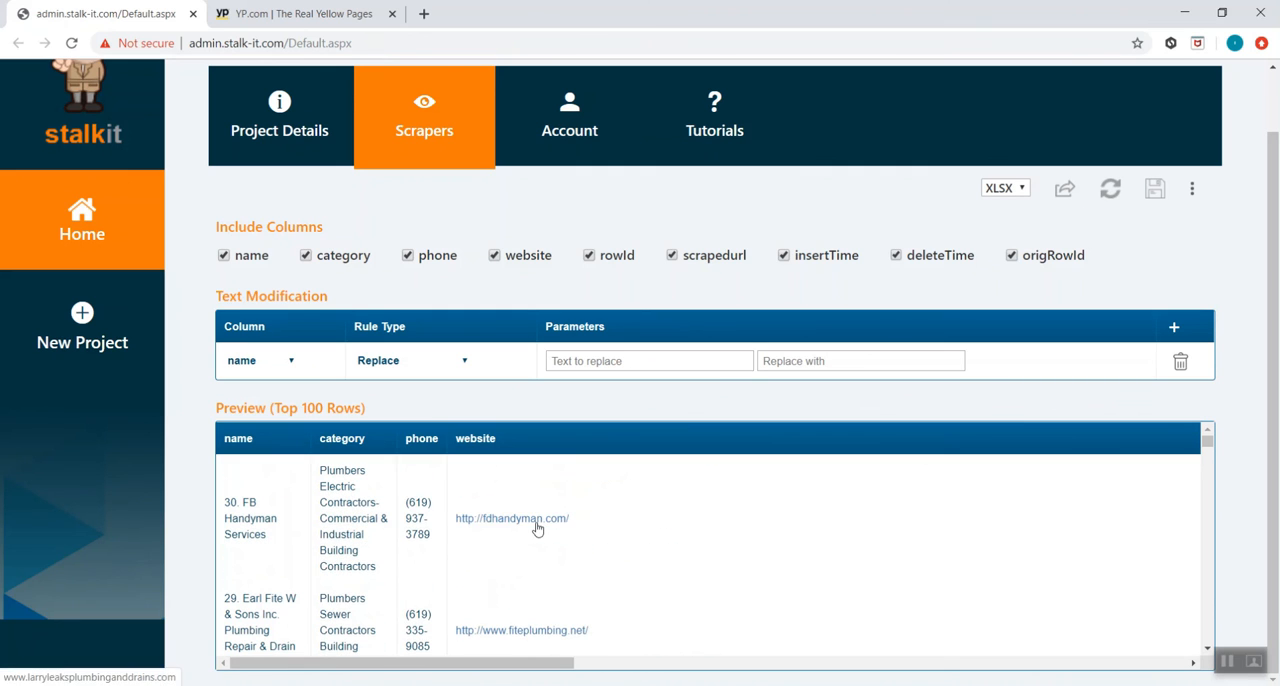
left_click(440, 146)
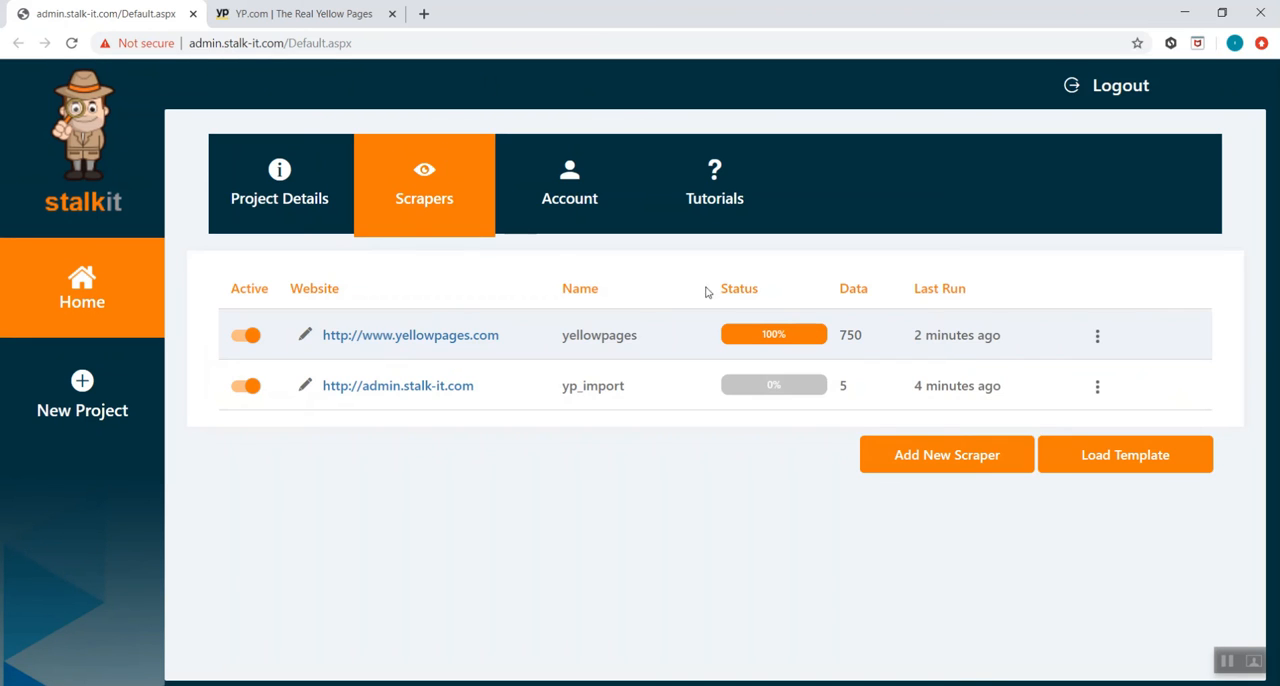
Clean all data and logs of the yellowpages scraper, confirming the deletion
left_click(1101, 336)
left_click(1025, 316)
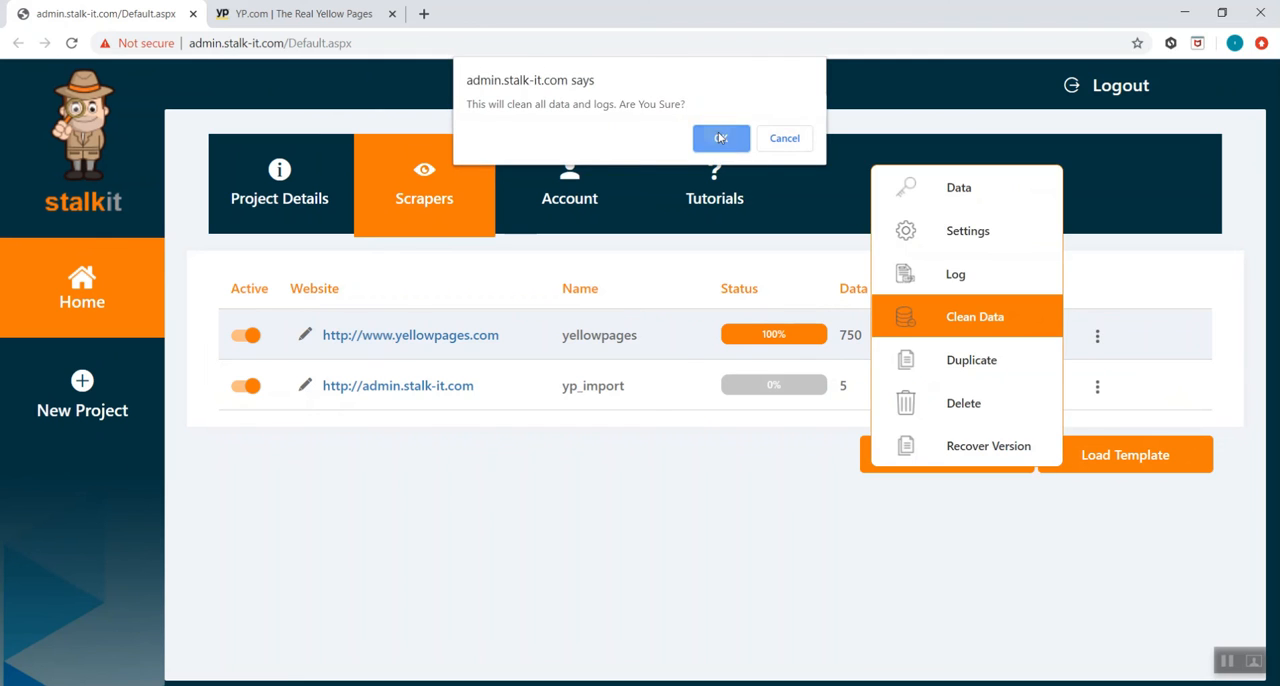
left_click(725, 138)
In the yellowpages tracker, set Use same input row to Yes for the second Input action, which uses the location column, and save the tracker
left_click(1098, 336)
left_click(1014, 240)
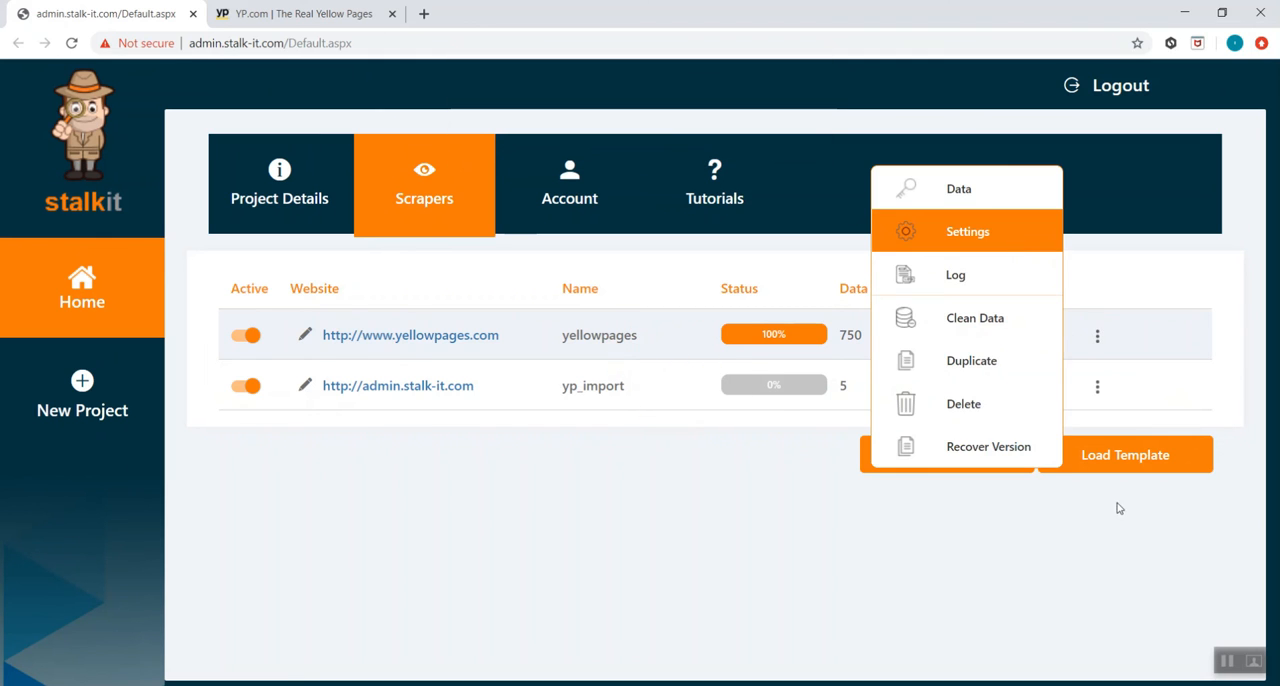
scroll(1110, 619, "down", 1)
left_click(1135, 664)
left_click(740, 363)
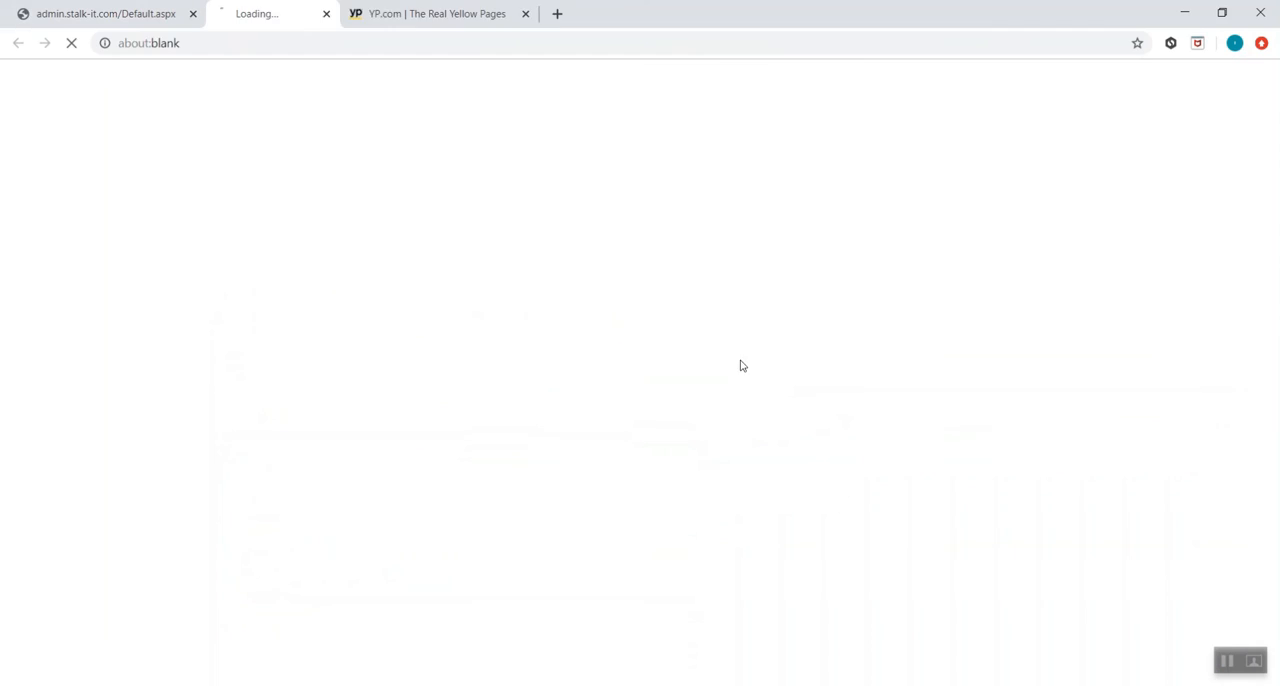
left_click(255, 282)
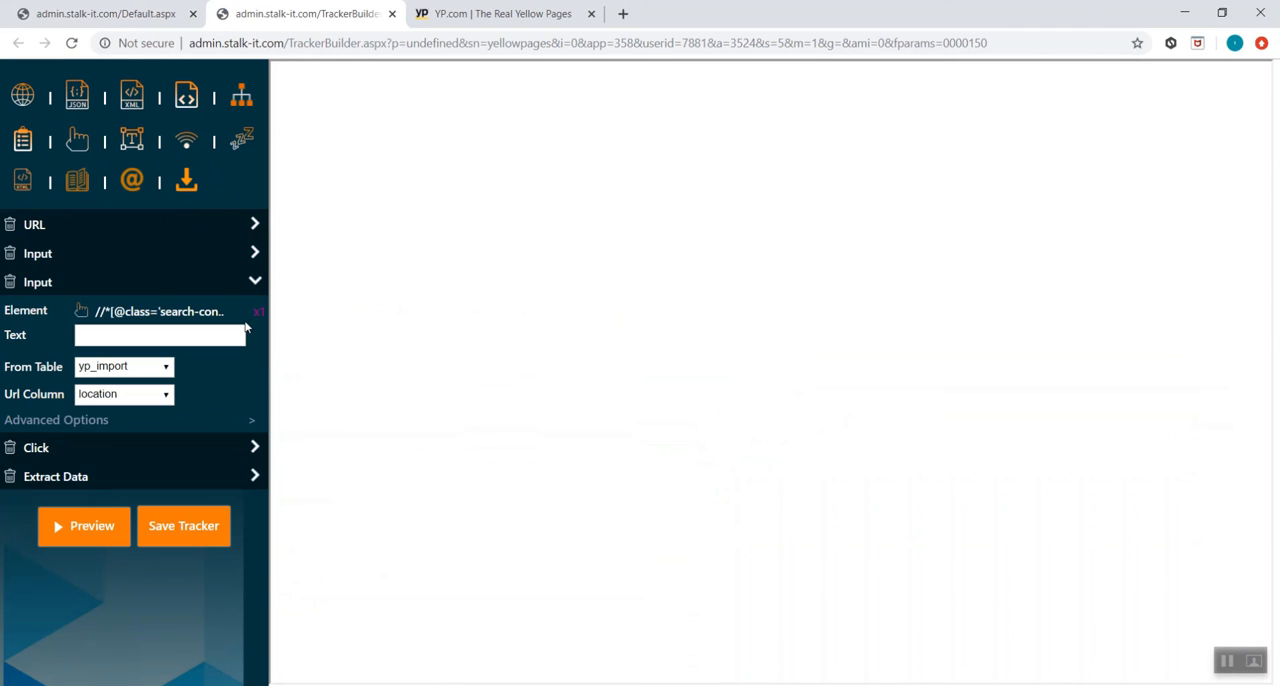
left_click(256, 419)
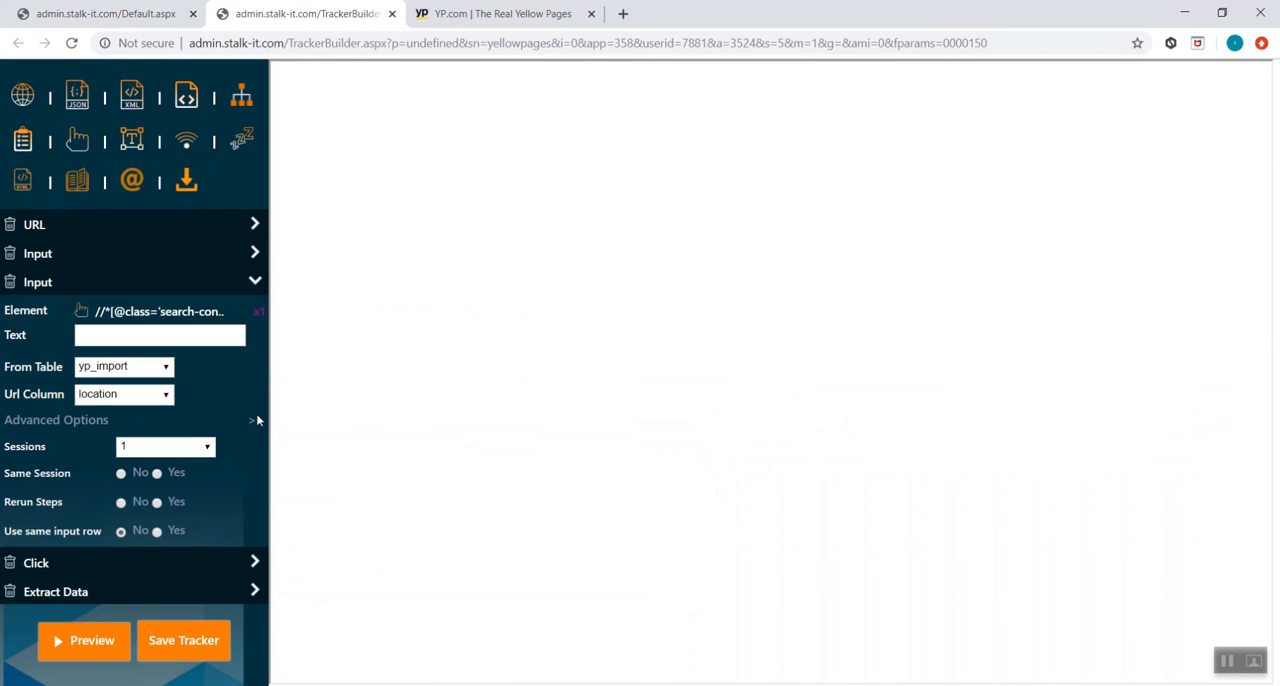
left_click(156, 532)
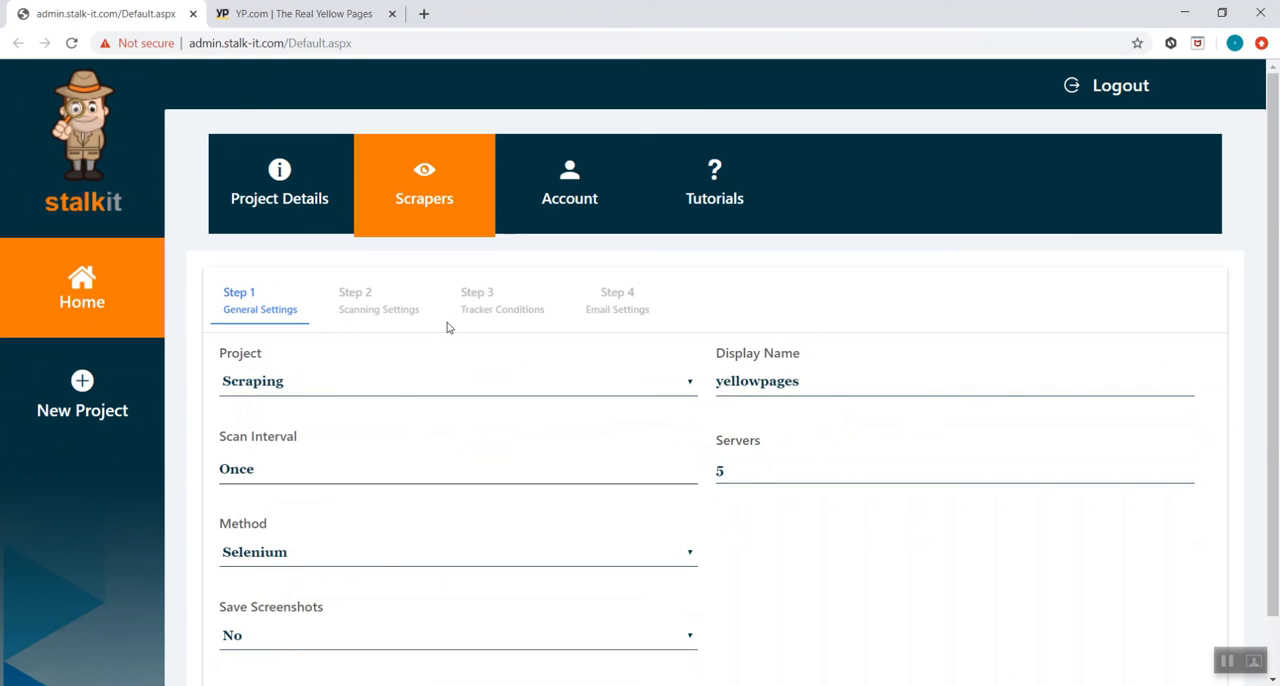
Return to the scraper list and activate the yellowpages scraper to run it again
left_click(444, 195)
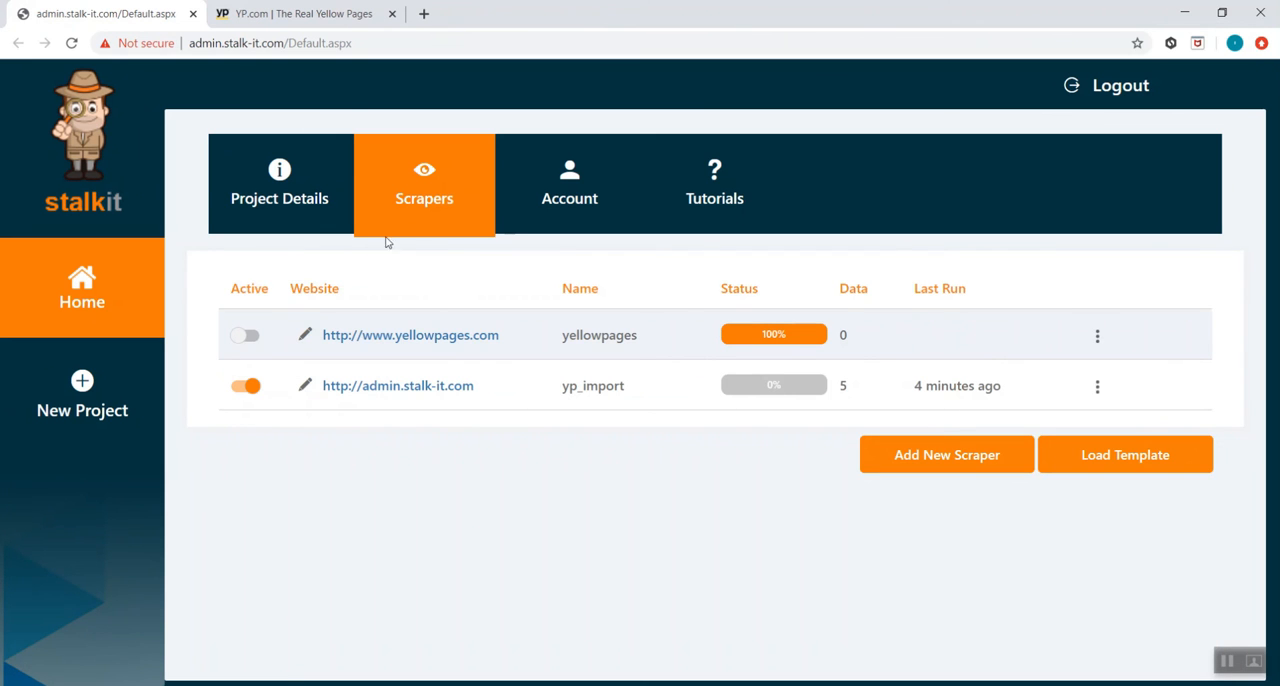
left_click(245, 336)
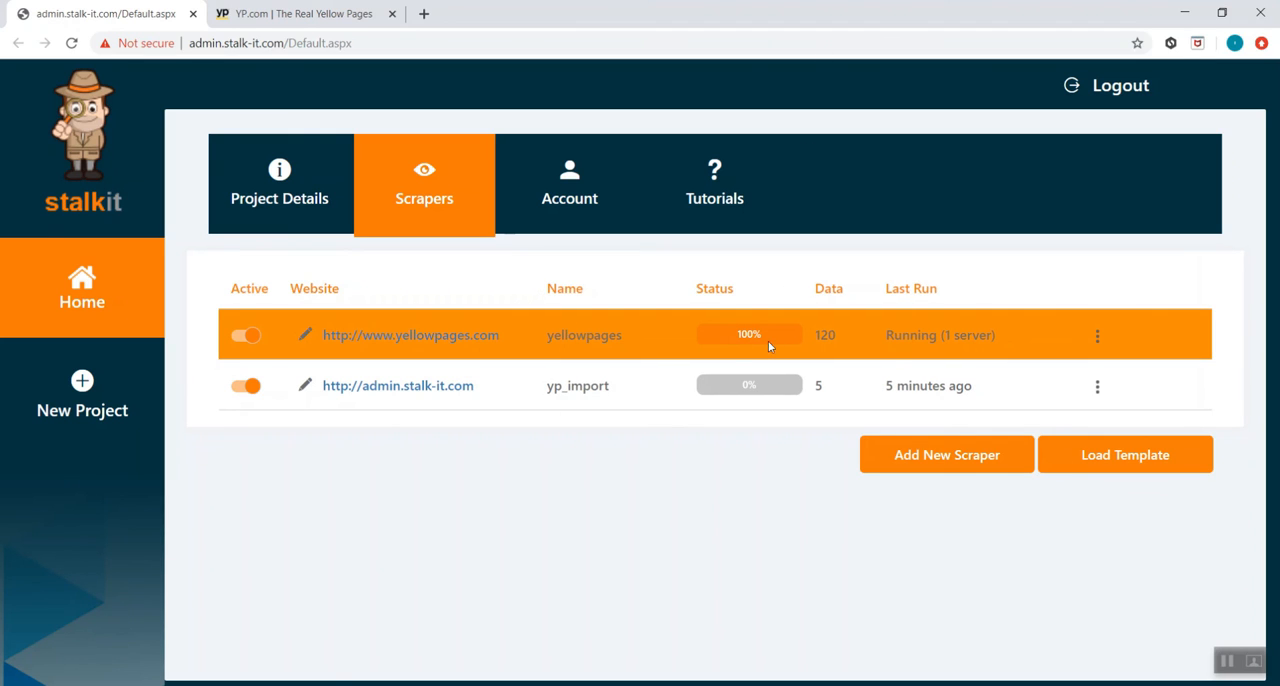
Check the scrapedurl column in the yellowpages data preview for the category and location pairs searched, and return to the scraper list
left_click(1098, 335)
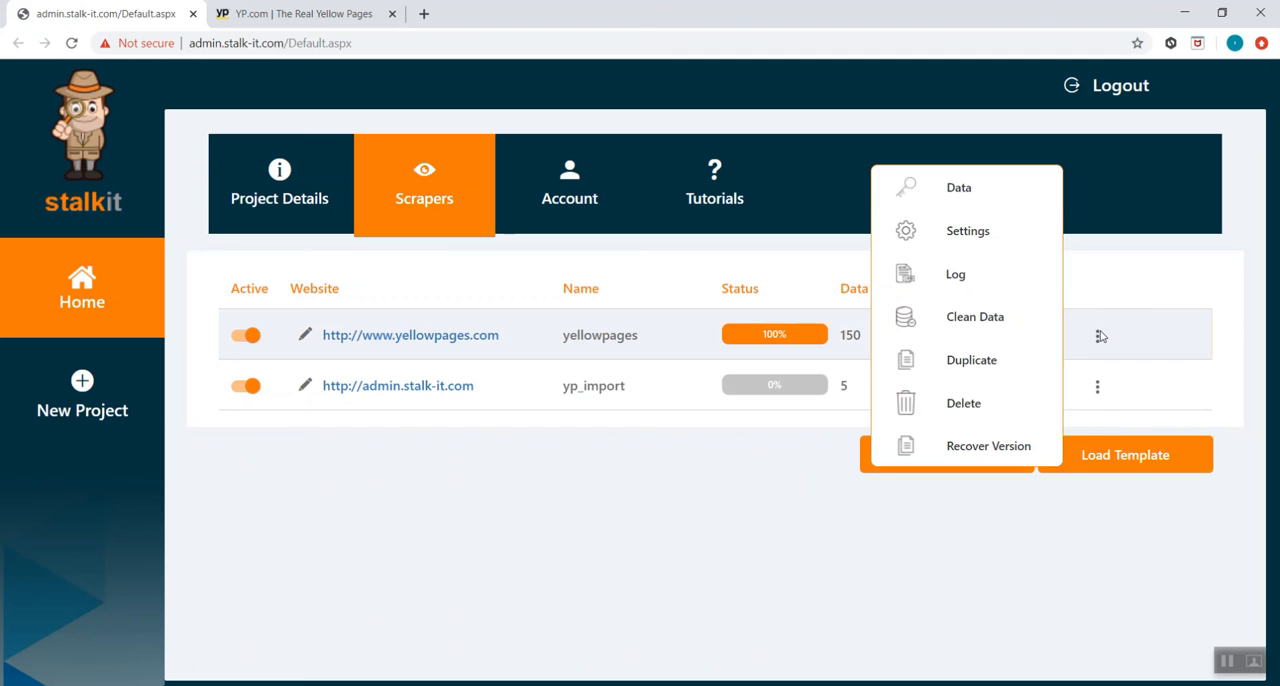
left_click(1011, 200)
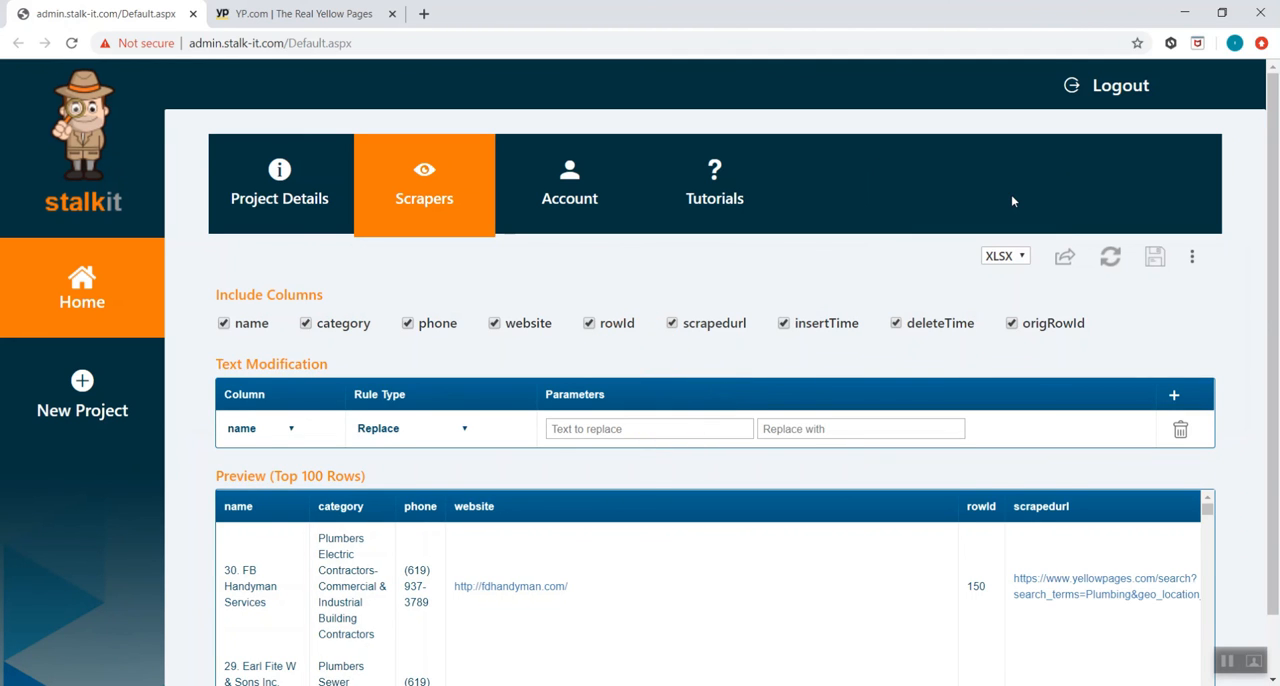
scroll(1044, 305, "down", 1)
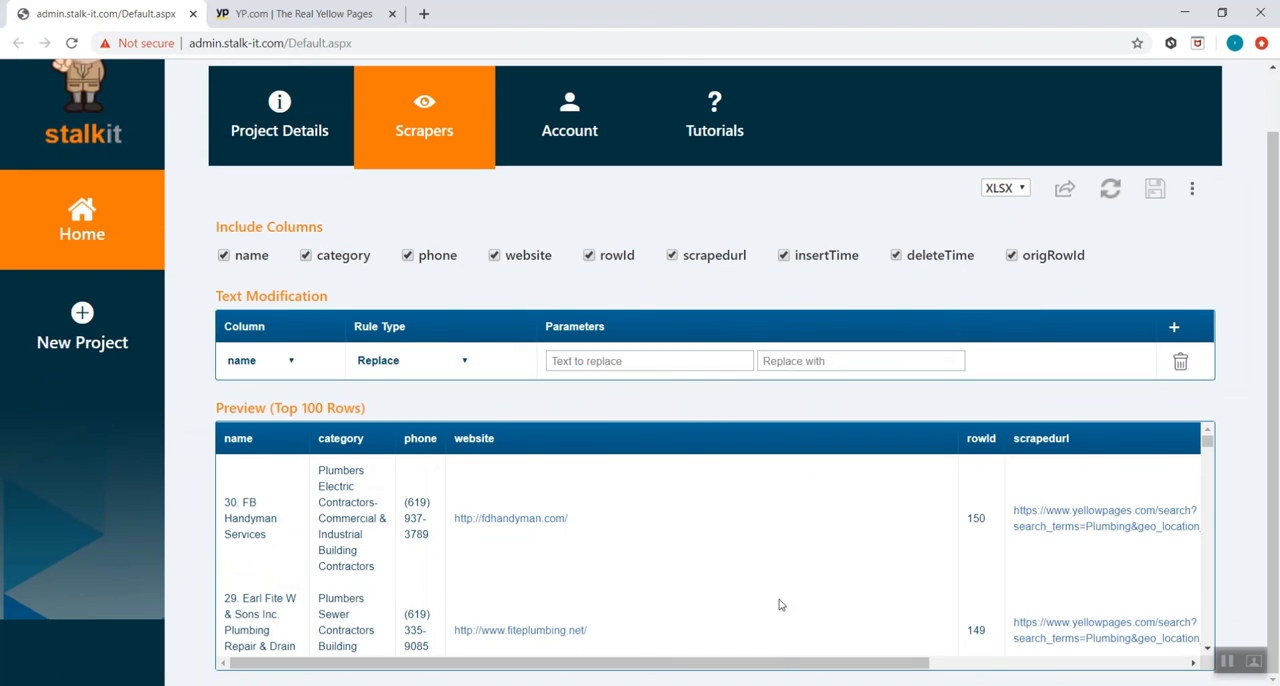
left_click_drag(778, 660, 988, 644)
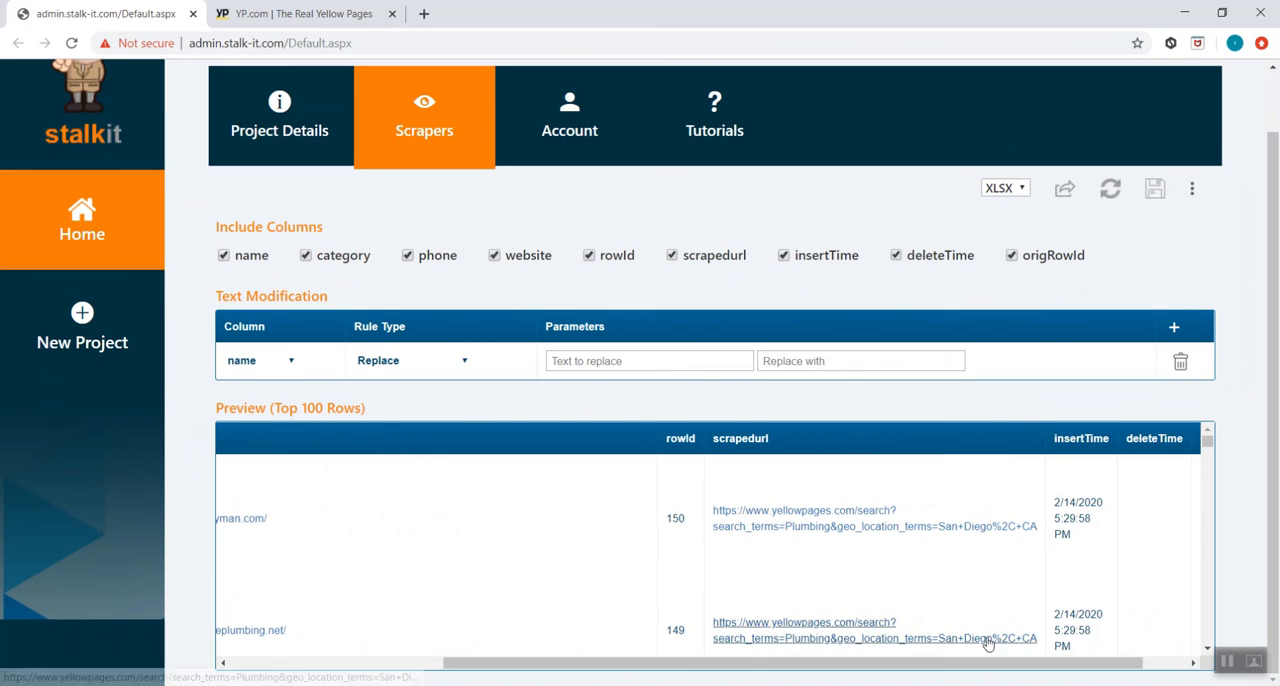
scroll(978, 533, "down", 1)
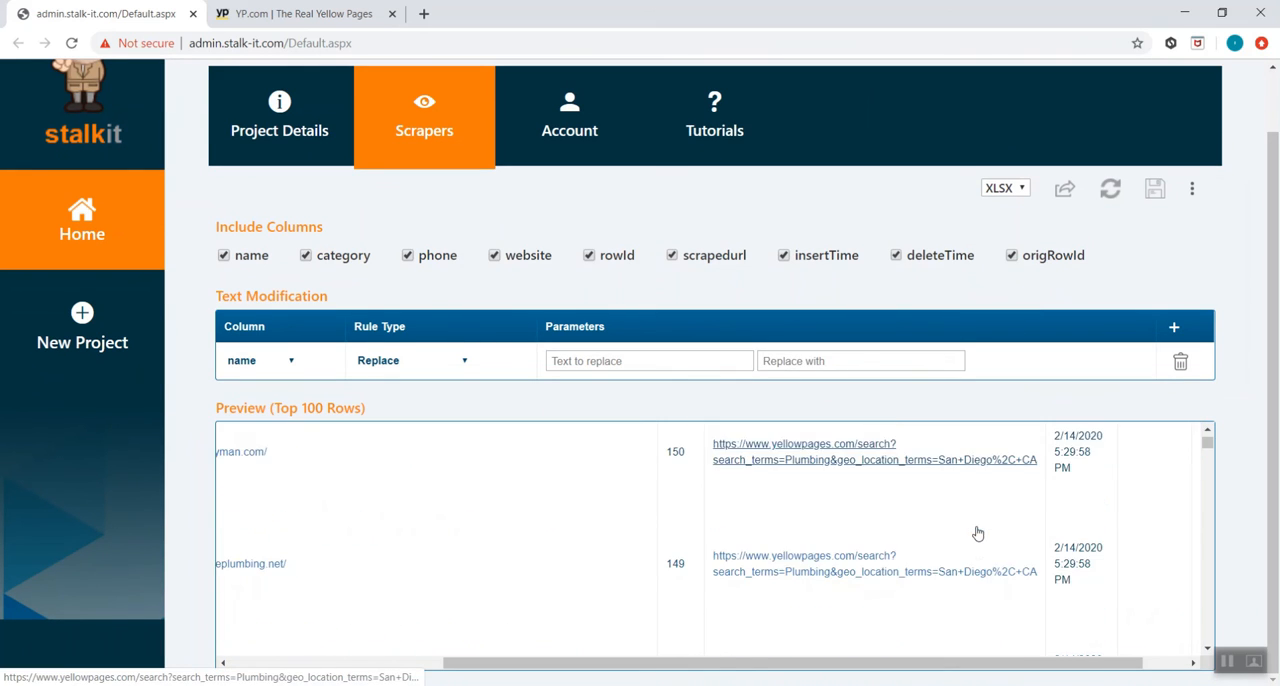
scroll(962, 566, "down", 5)
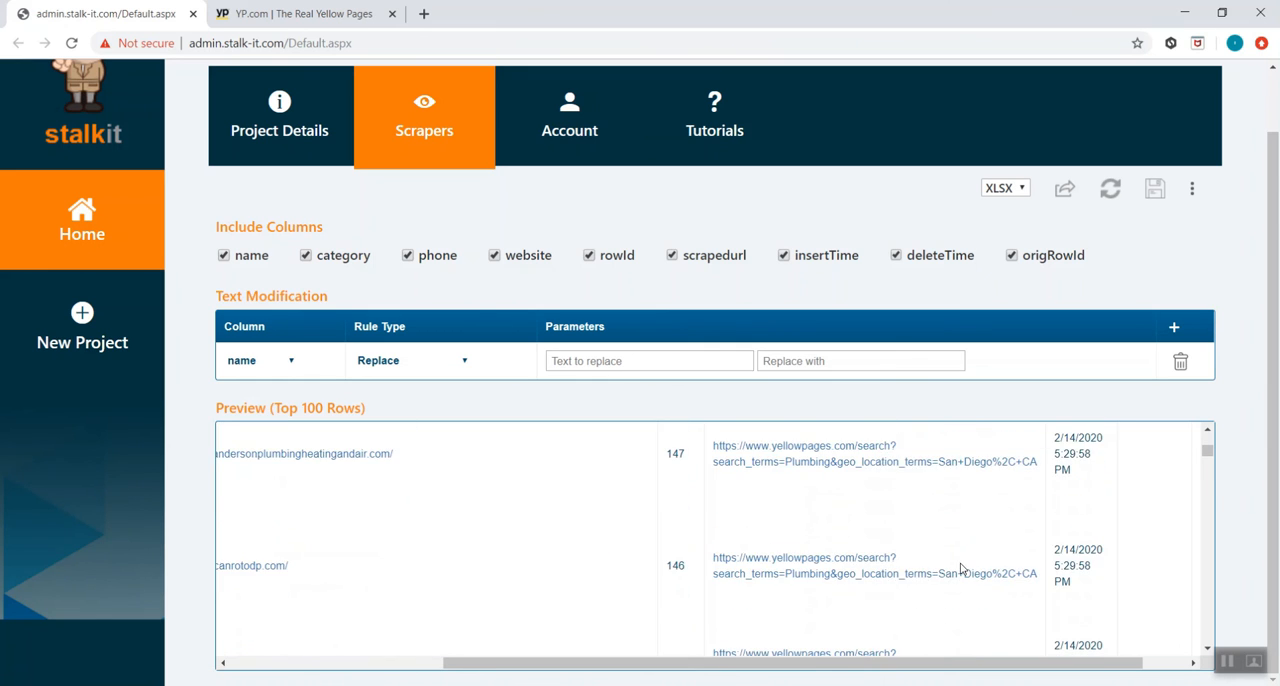
scroll(962, 566, "down", 15)
scroll(962, 566, "down", 15)
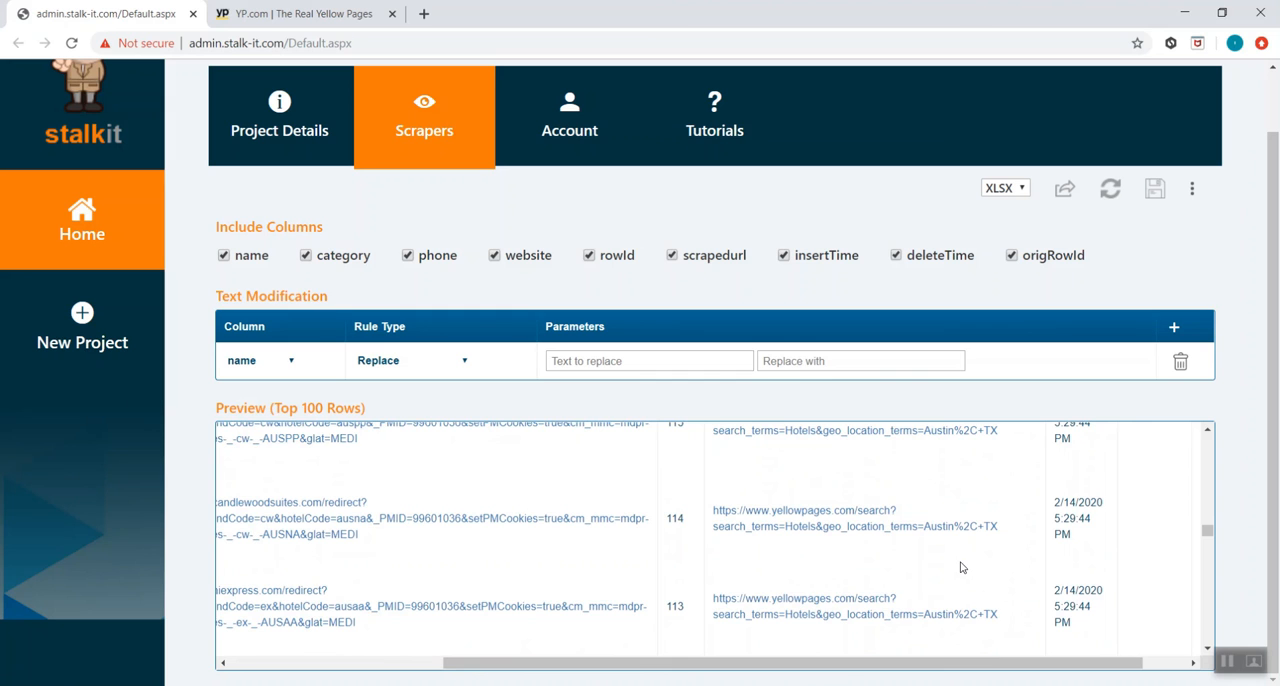
scroll(962, 567, "down", 3)
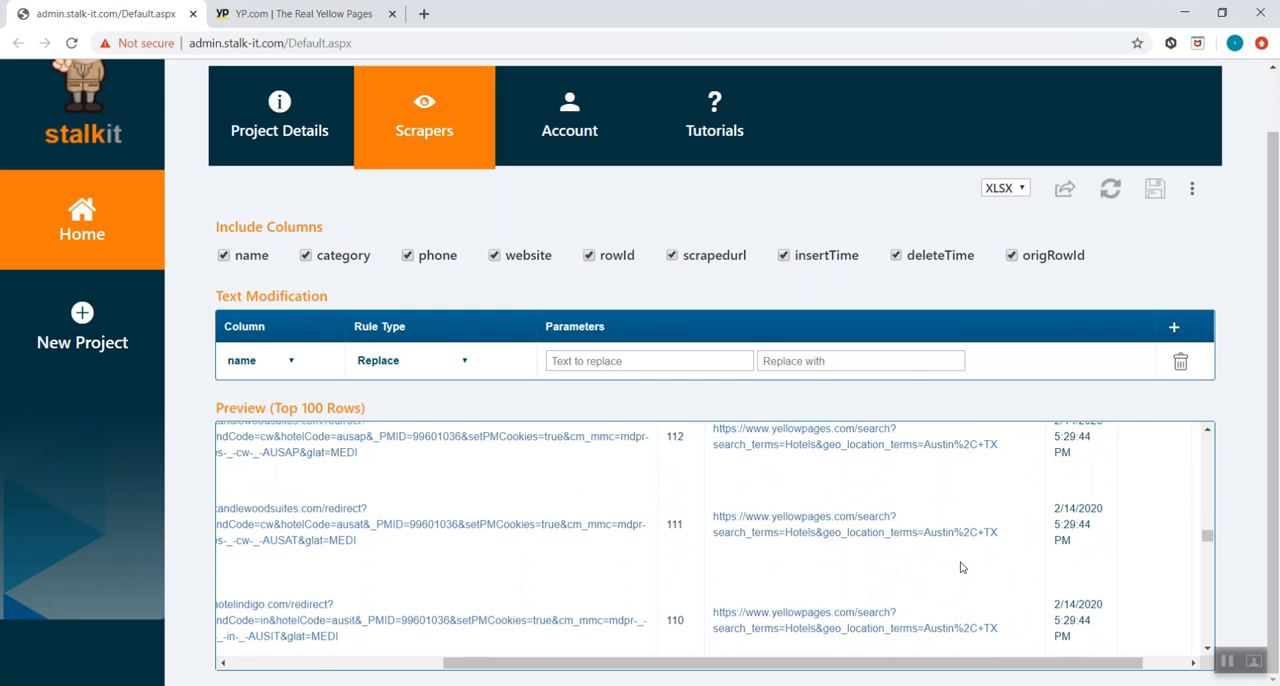
scroll(961, 567, "down", 7)
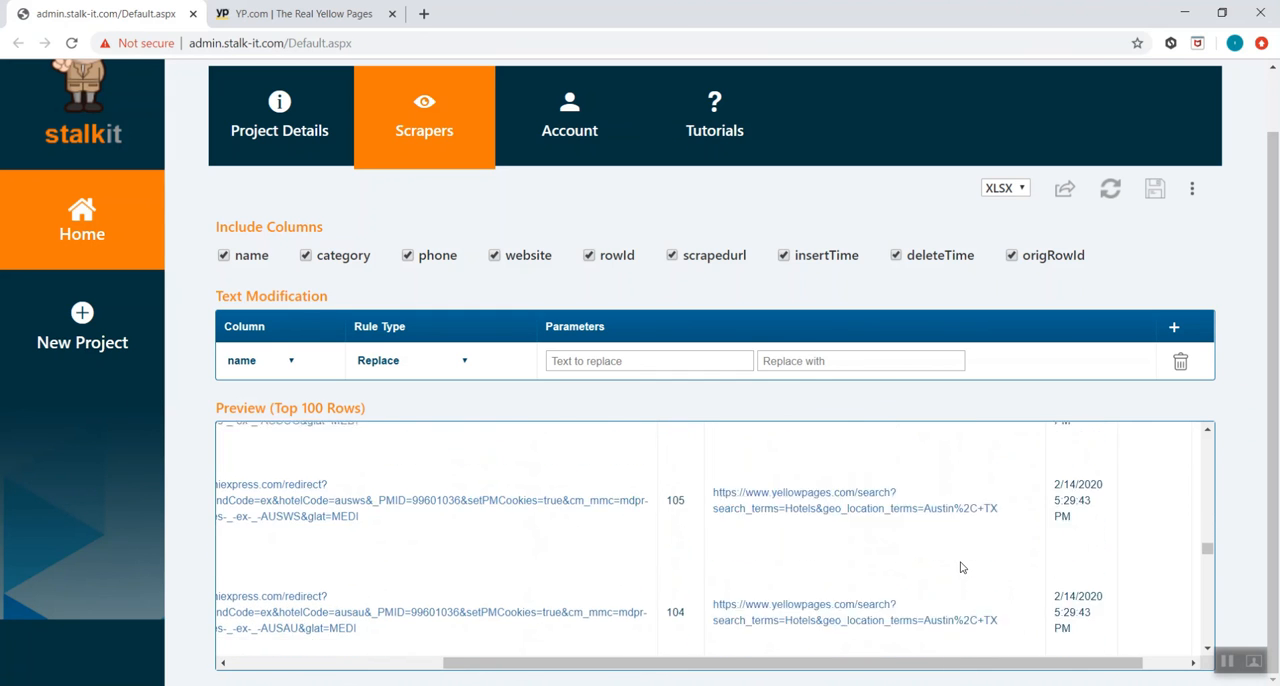
scroll(961, 567, "down", 10)
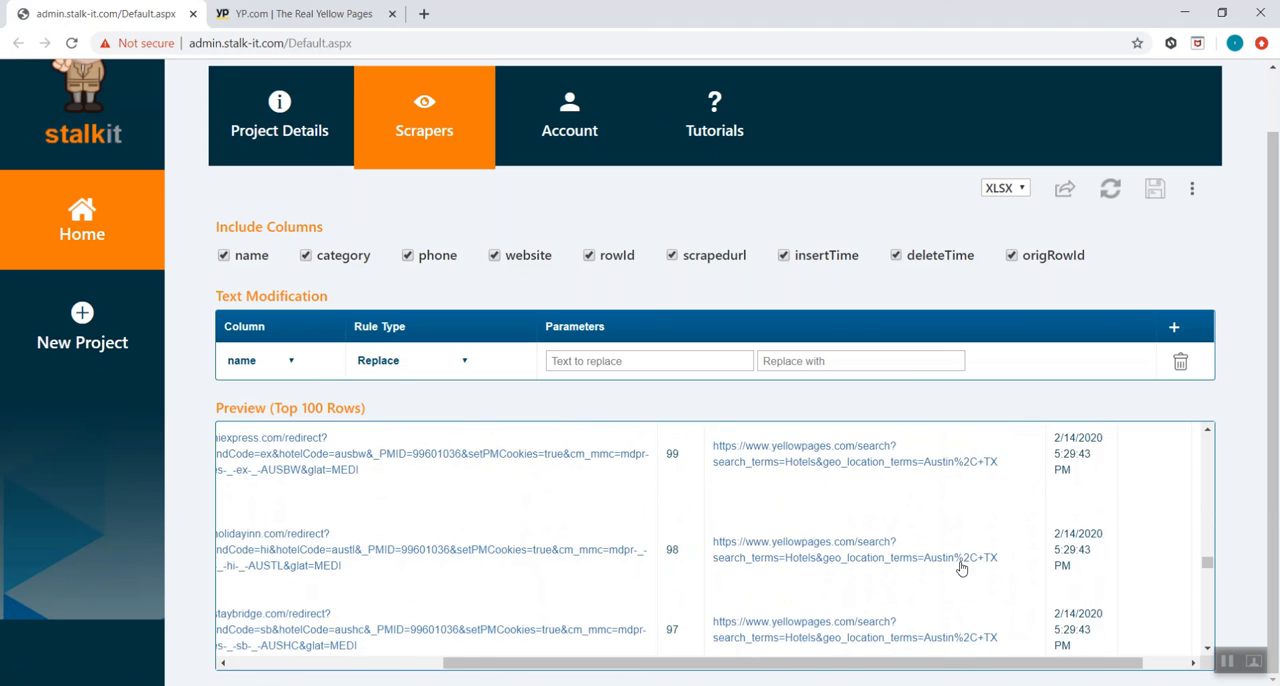
scroll(961, 567, "down", 6)
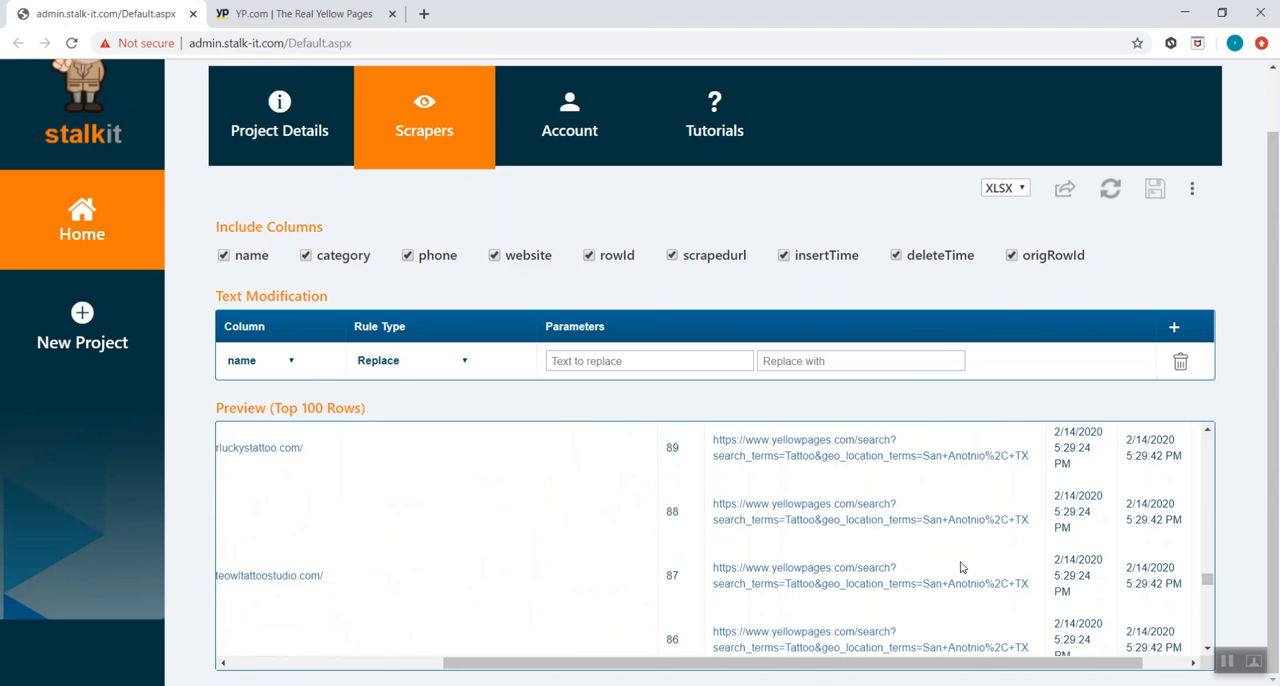
scroll(961, 567, "down", 20)
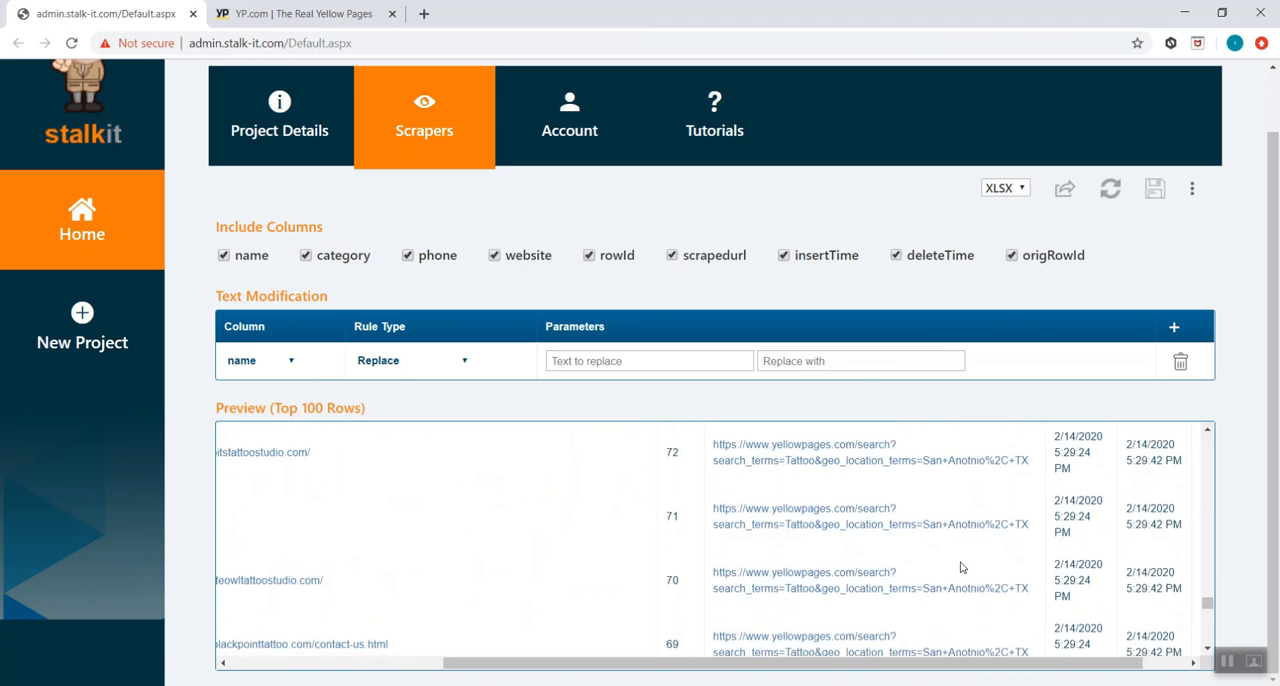
scroll(961, 567, "down", 13)
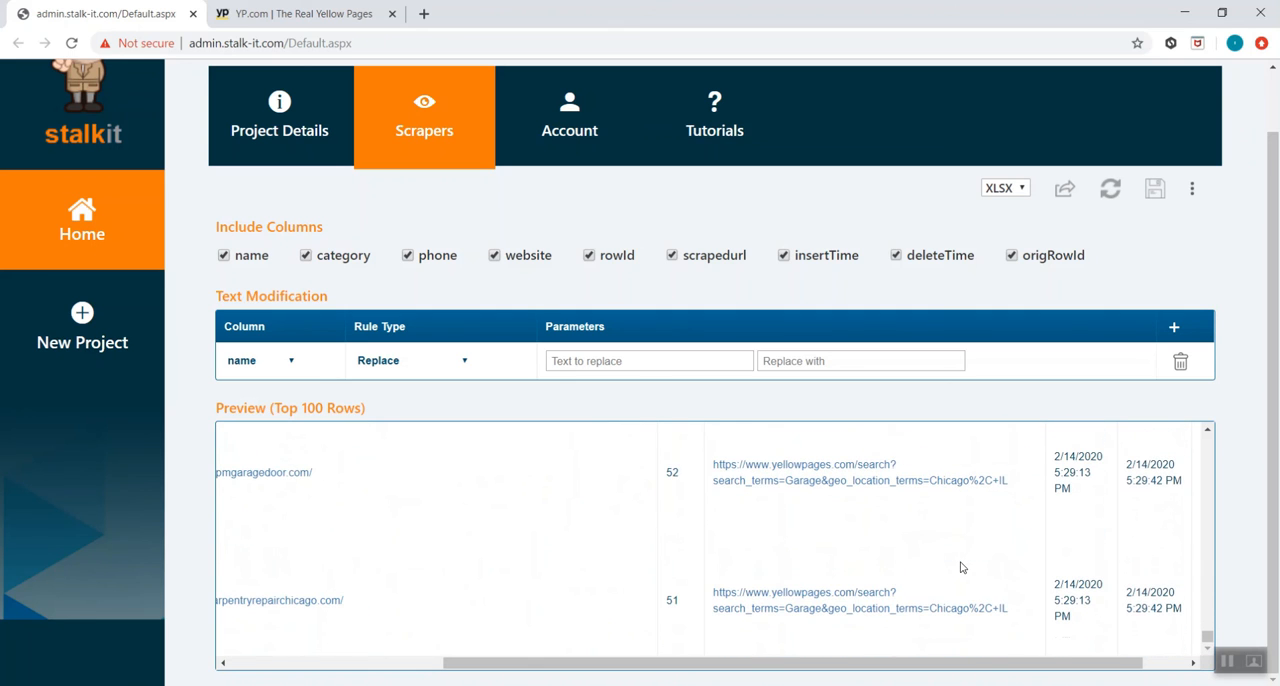
left_click(408, 131)
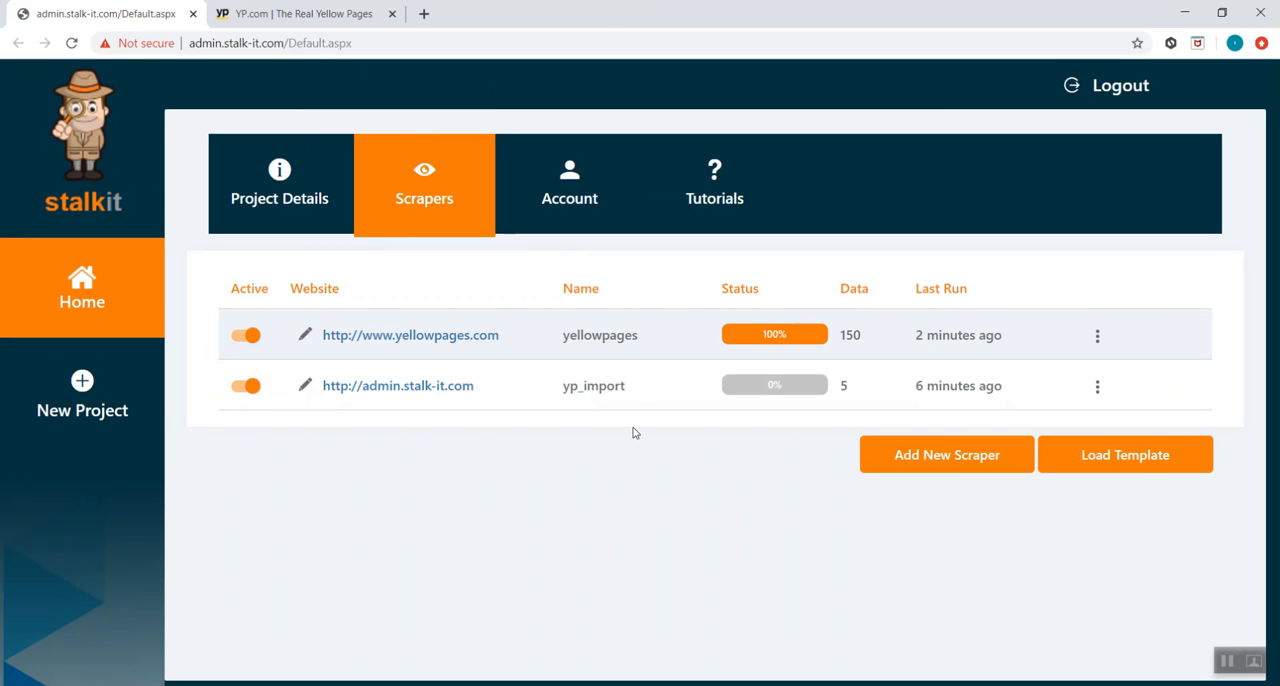